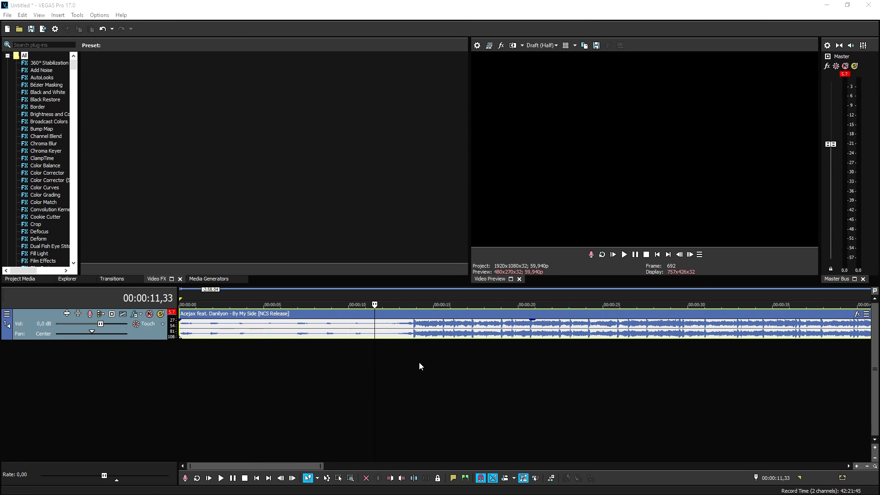
Play the song from about 11 seconds, then zoom out to show the full 2:58 By My Side event
scroll(329, 337, down, 3)
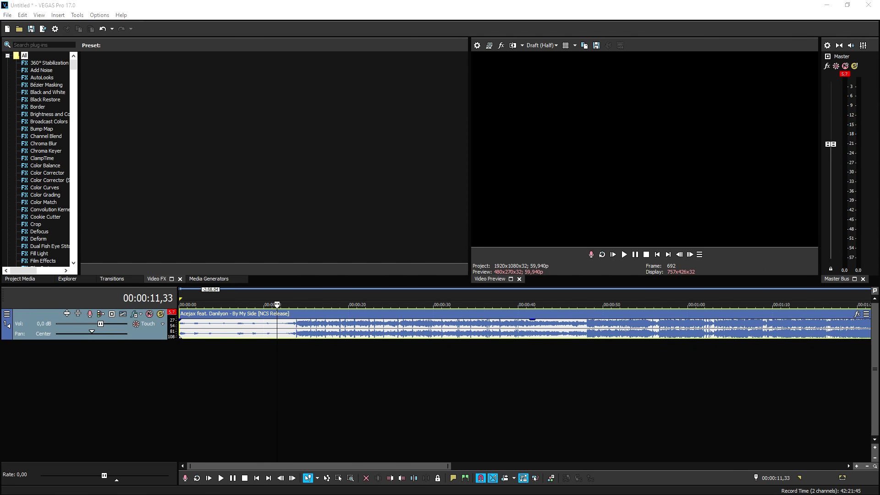
key(space)
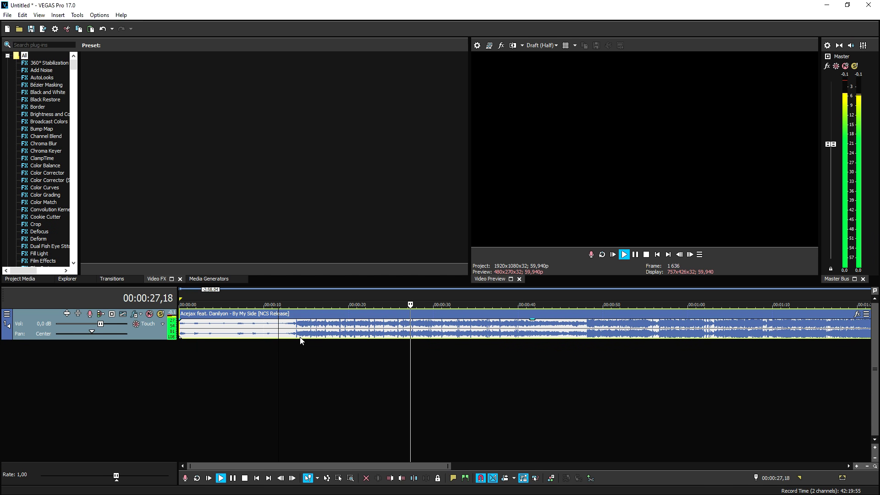
key(space)
scroll(313, 339, down, 3)
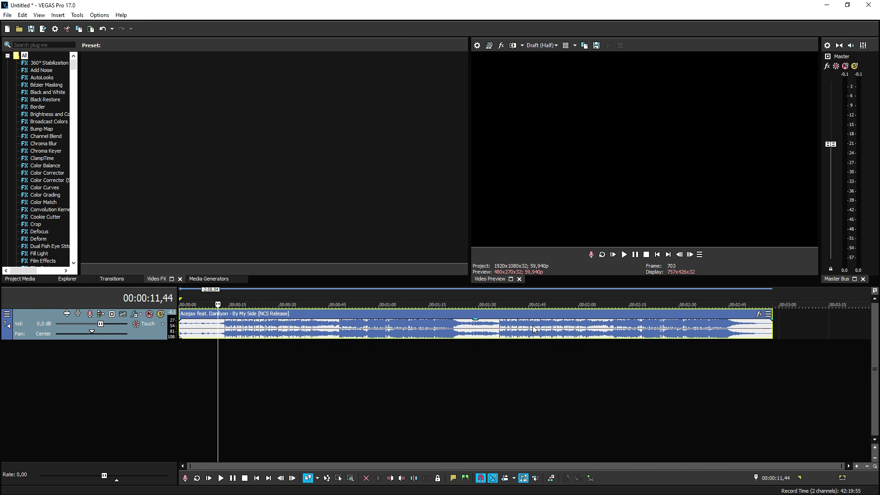
click(457, 326)
Insert two more audio tracks so the project has three tracks
click(393, 332)
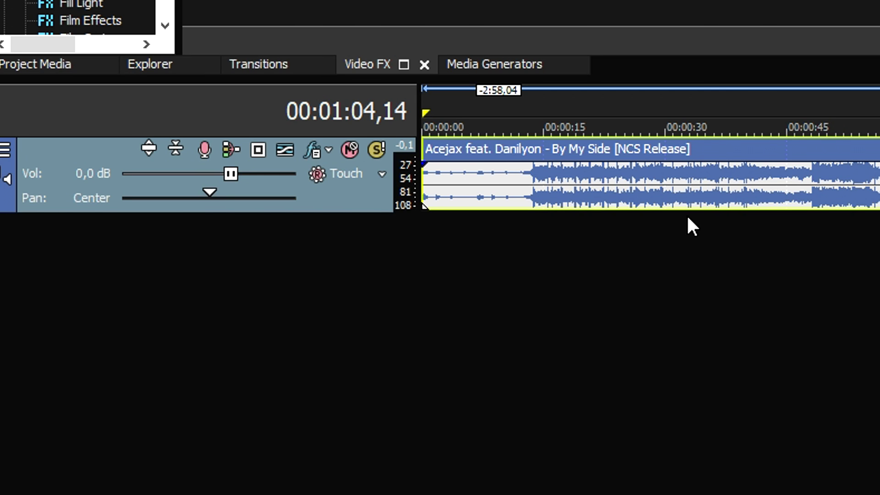
right_click(144, 353)
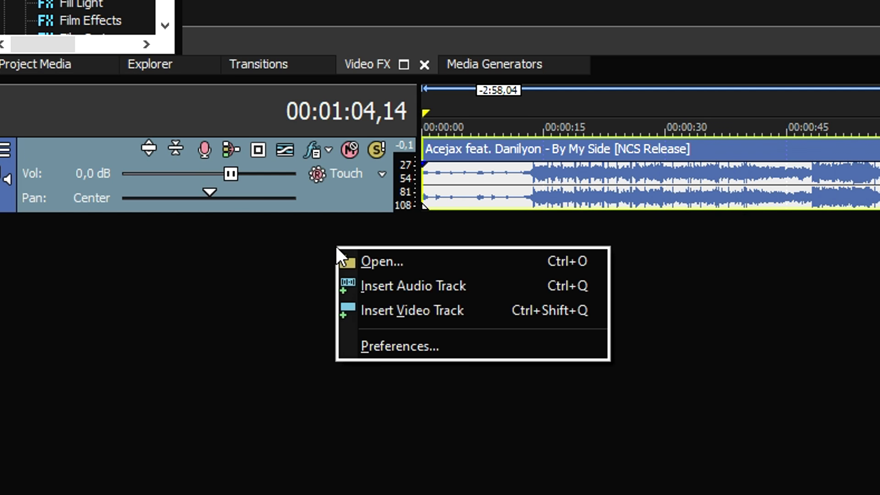
click(463, 286)
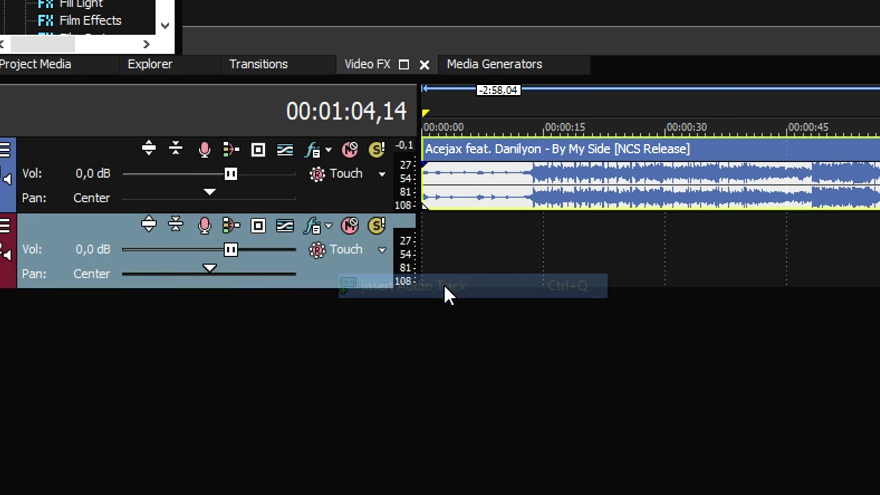
right_click(307, 333)
click(386, 378)
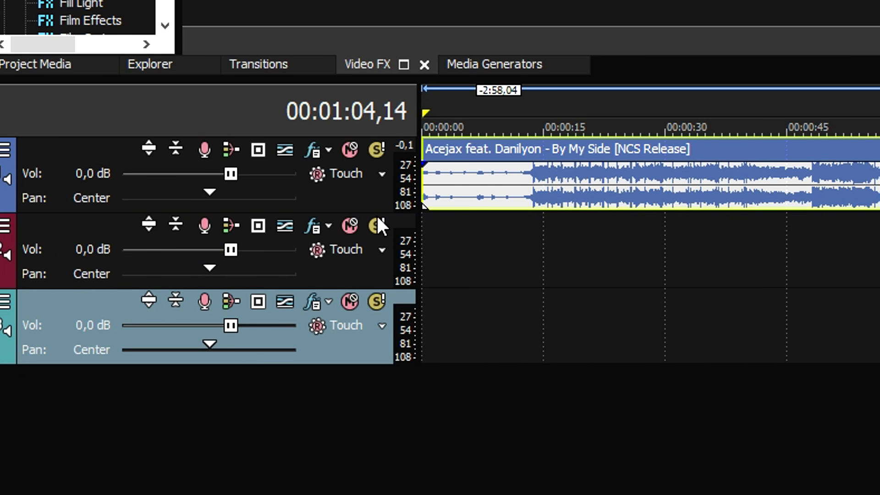
Pan track 1 to 100% L and track 3 to 100% R, leaving track 2 centred
click(209, 195)
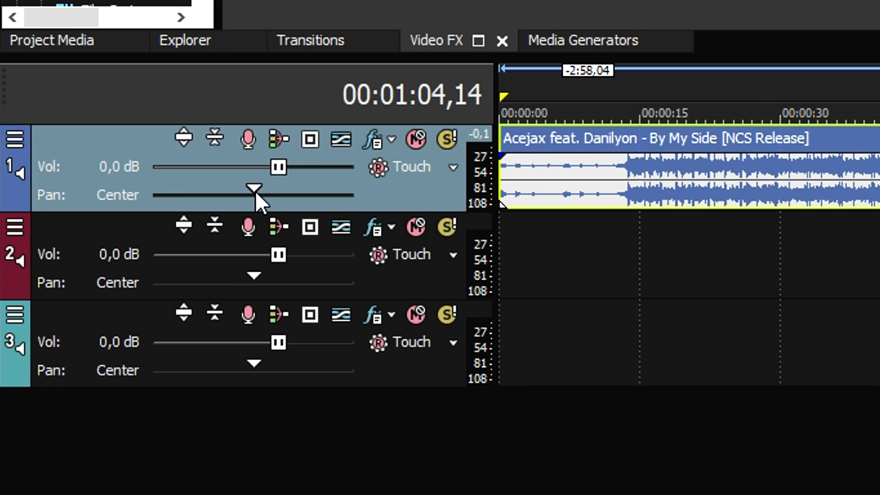
drag(255, 191, 87, 184)
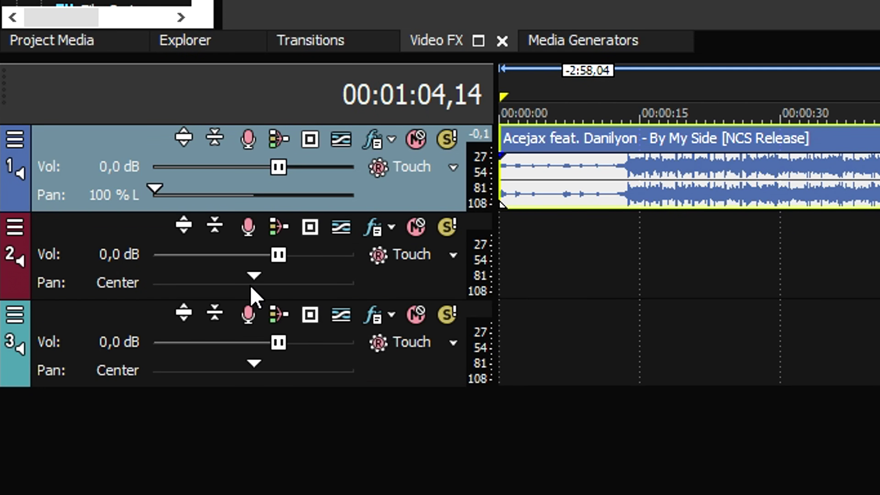
click(120, 294)
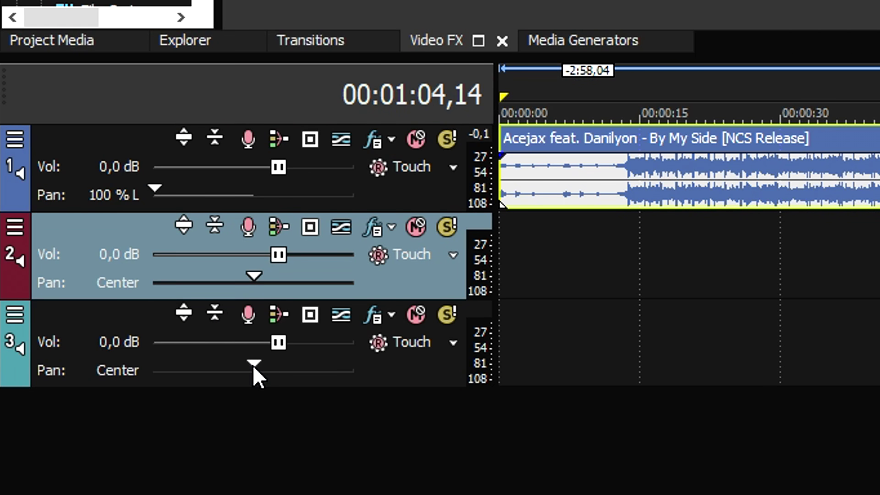
drag(253, 364, 521, 359)
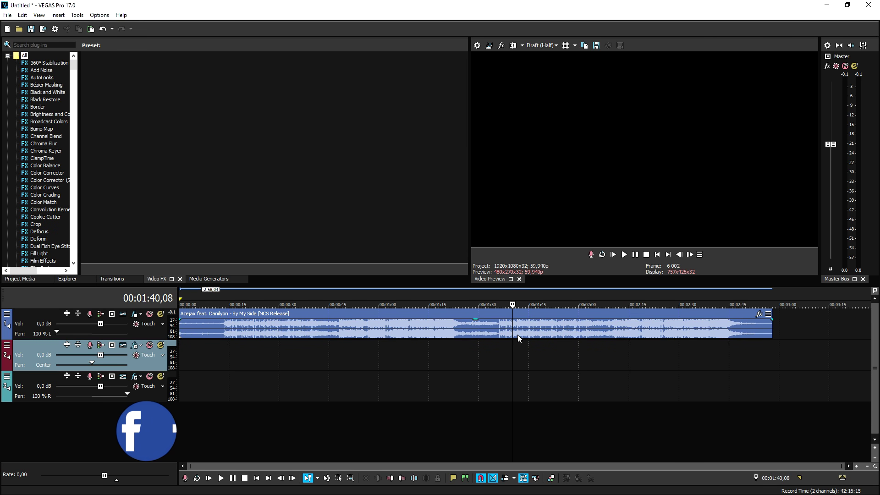
Chain Reverb, Track EQ and Graphic EQ onto the song event through its Event FX
click(526, 329)
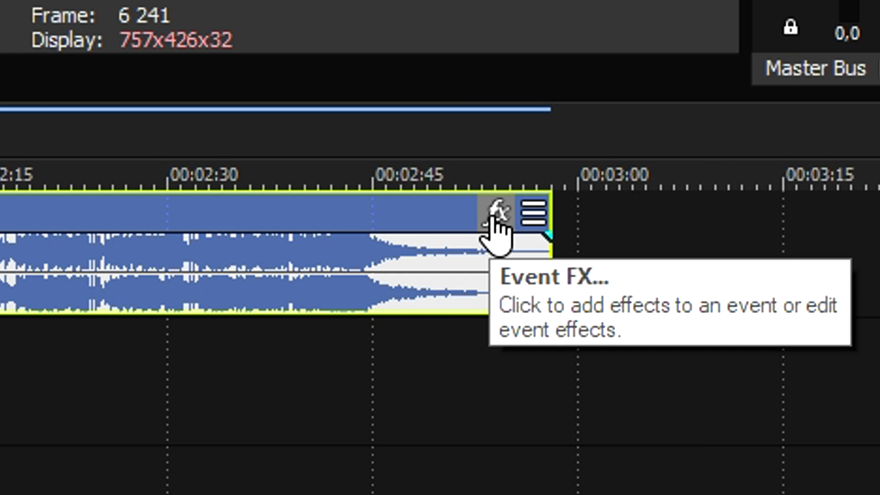
click(493, 219)
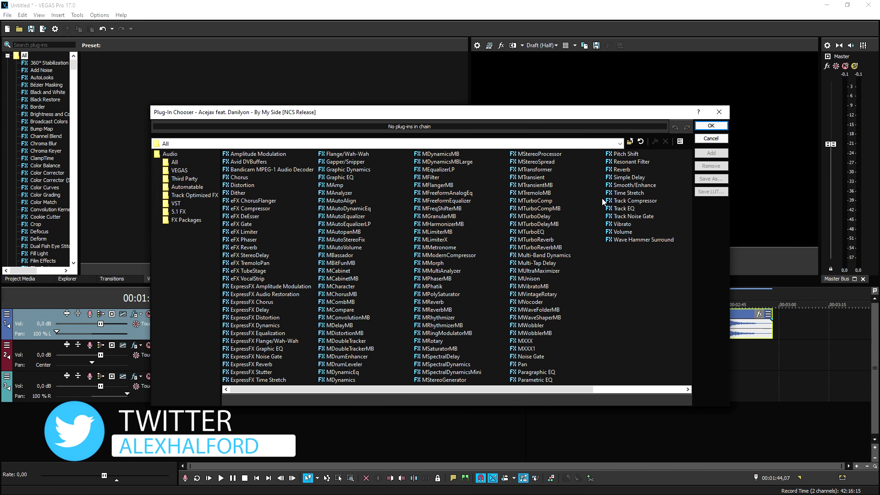
click(621, 170)
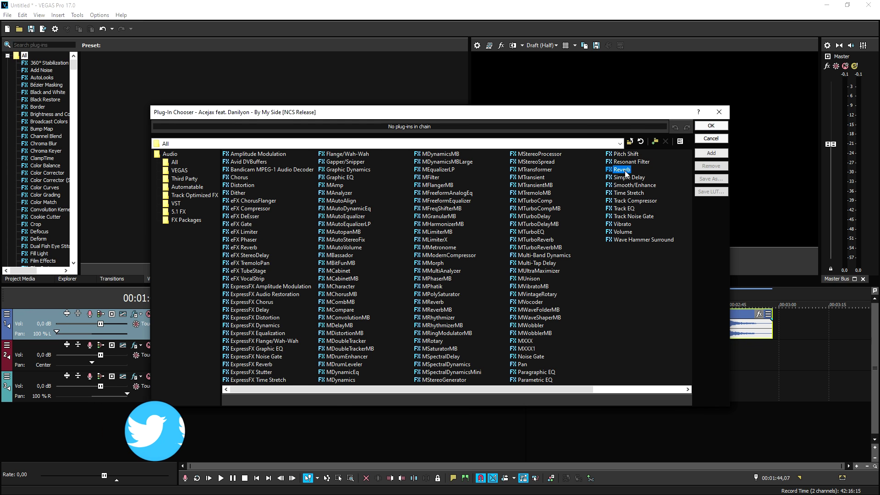
click(580, 243)
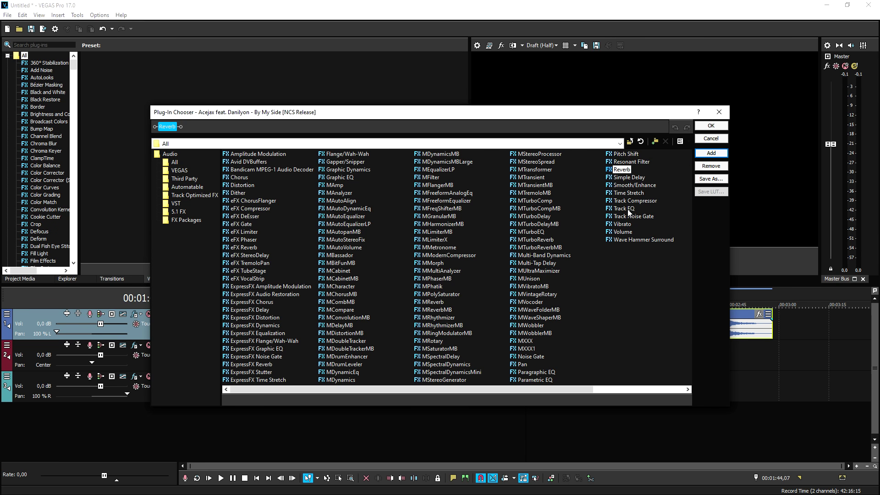
click(627, 208)
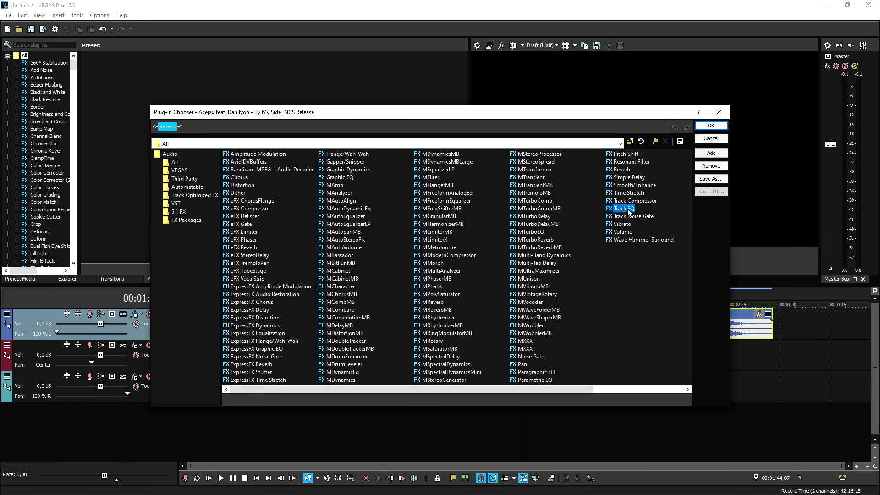
click(711, 154)
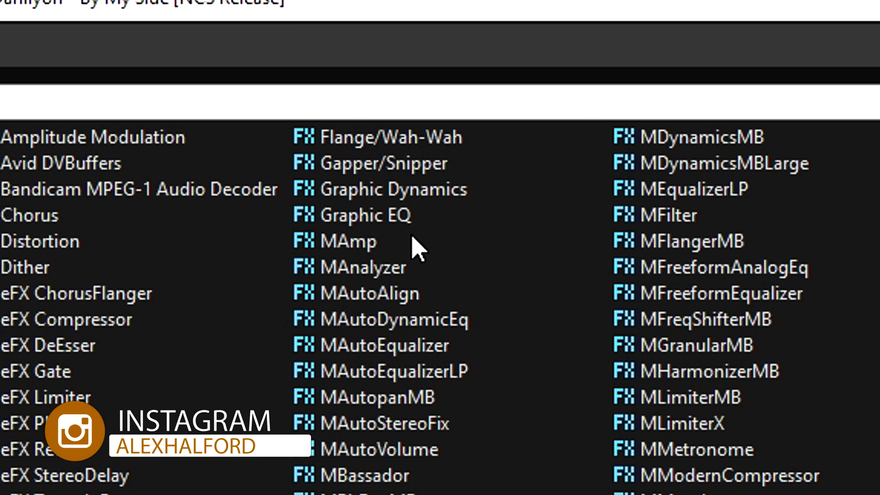
click(339, 178)
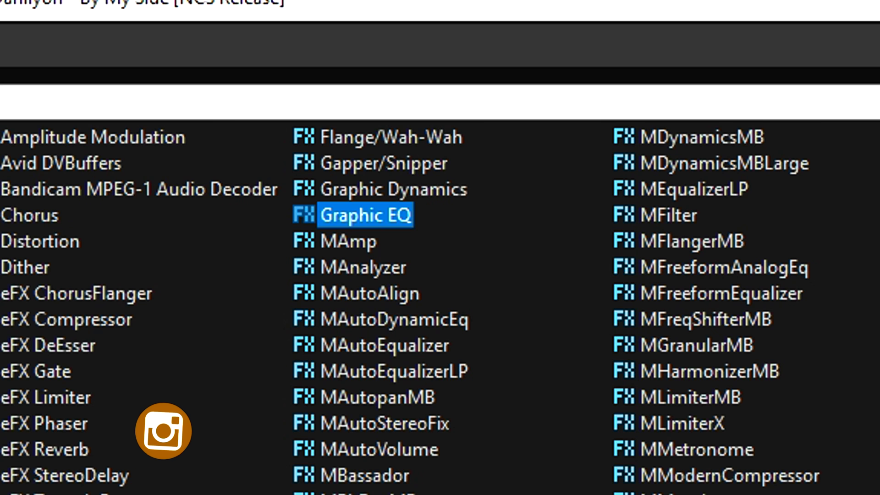
click(485, 183)
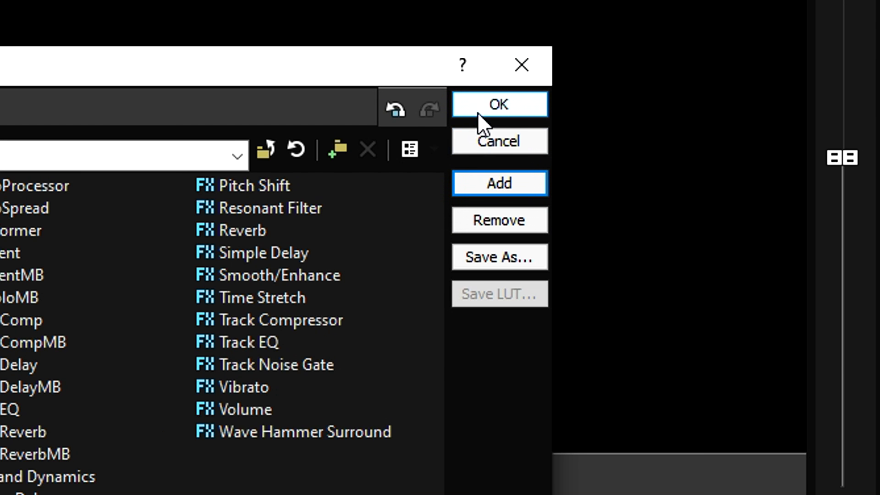
click(479, 110)
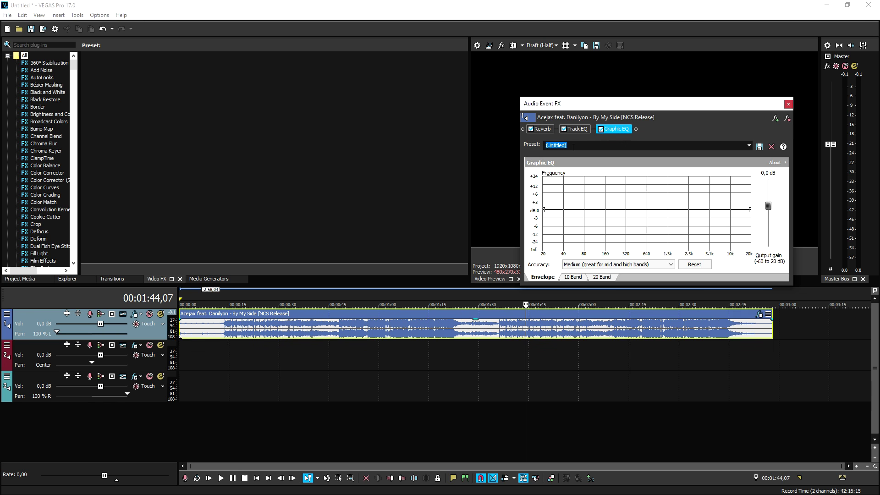
In Reverb, silence the early reflections and raise the reverb output to -26 dB
click(542, 130)
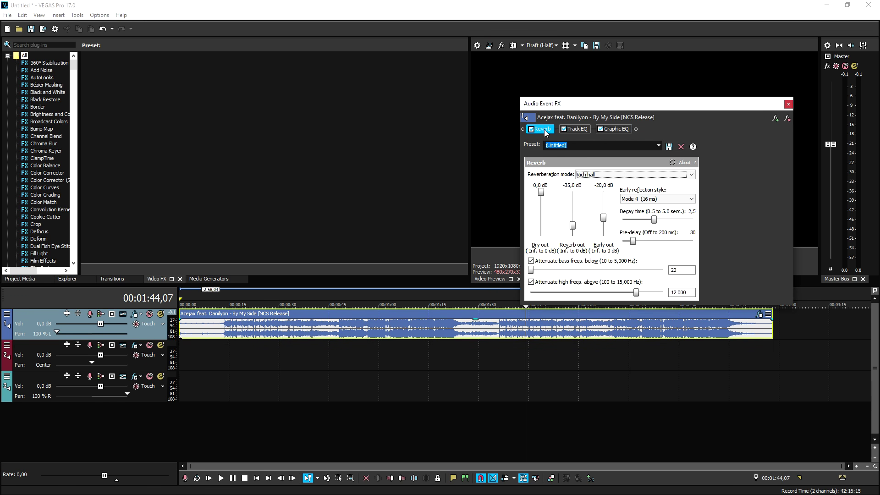
click(325, 301)
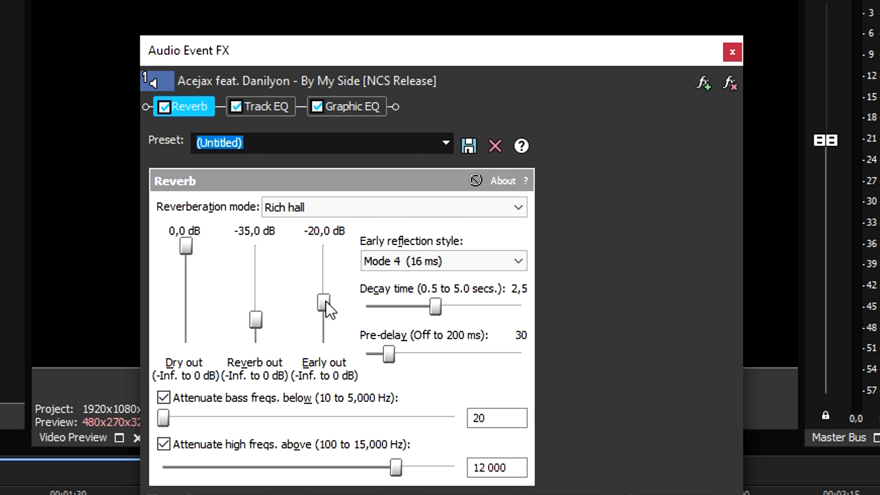
drag(327, 310, 323, 375)
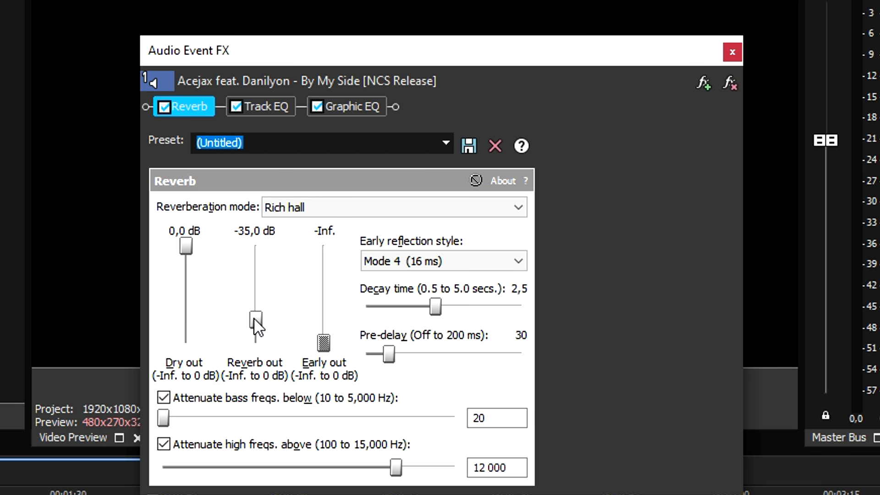
drag(253, 319, 258, 315)
drag(258, 312, 264, 310)
Cut Track EQ band 2 at 297 Hz to about -2,6 dB
click(261, 108)
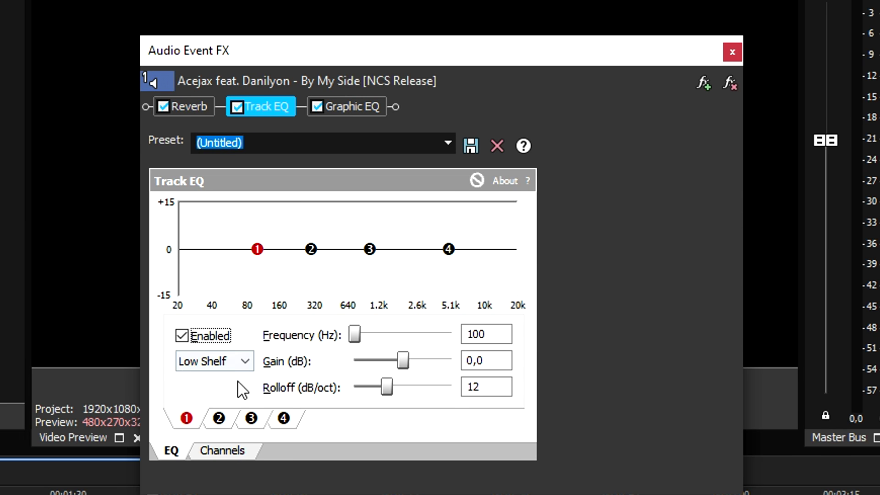
click(220, 419)
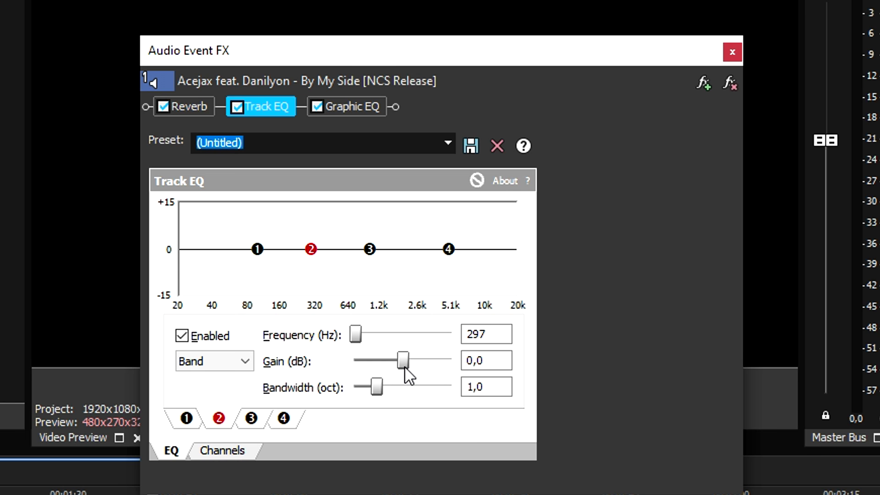
drag(405, 366, 397, 367)
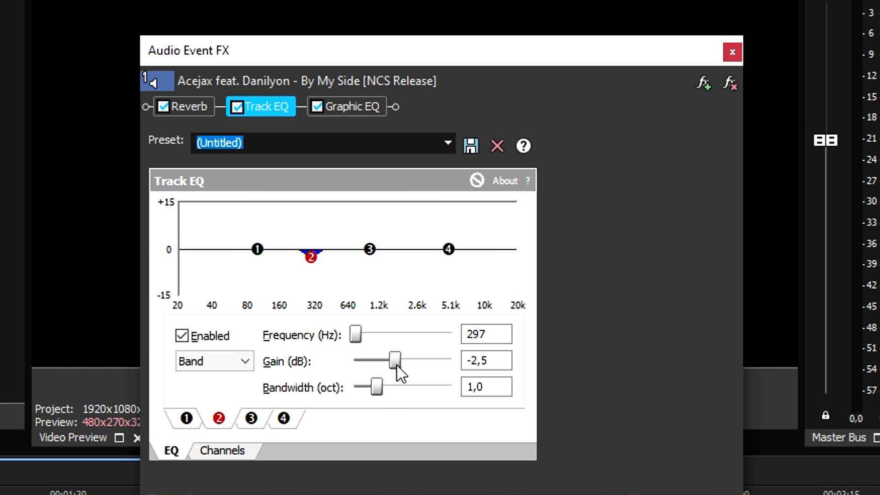
drag(400, 374, 400, 374)
Raise the Graphic EQ's 20k endpoint, set output gain to about -7 dB, and close the FX window
click(344, 108)
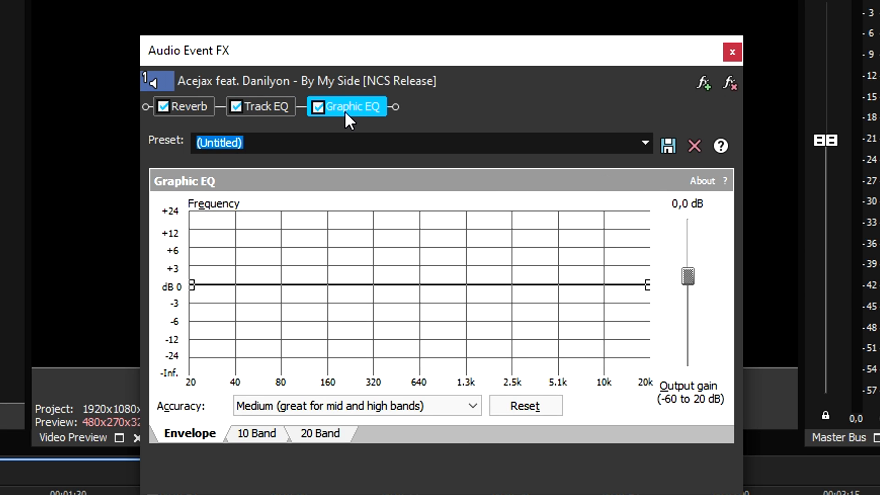
click(646, 285)
drag(646, 284, 647, 258)
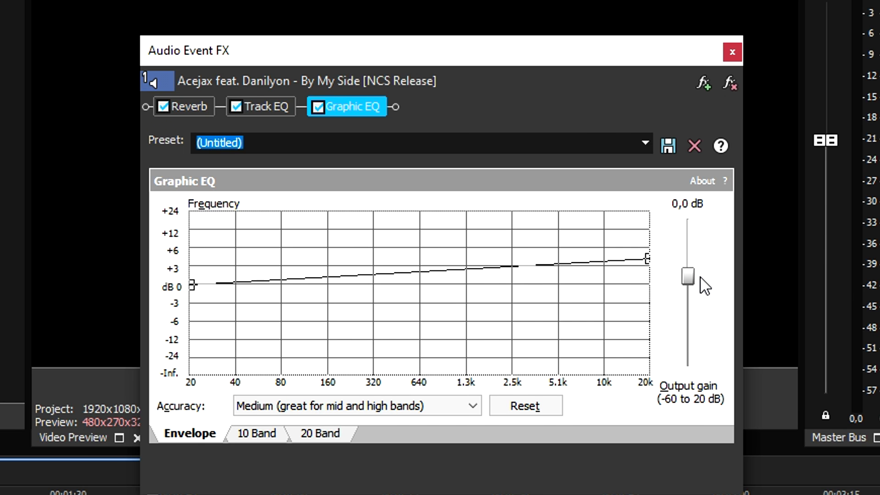
drag(690, 277, 695, 327)
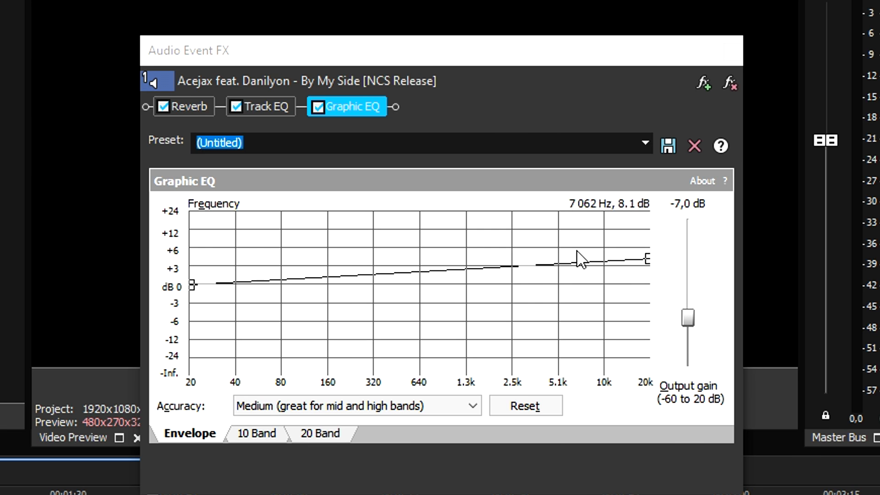
click(724, 57)
Play the song, try the event on the center track, then return it to the left track
click(657, 254)
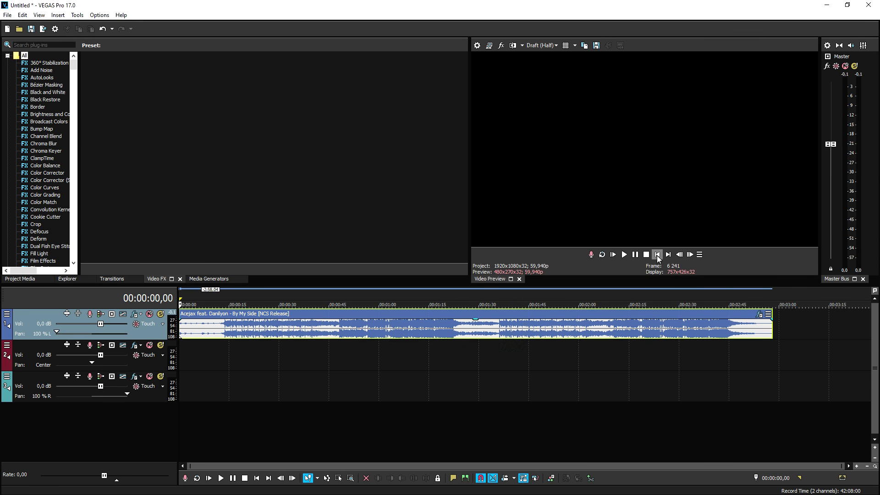
click(624, 254)
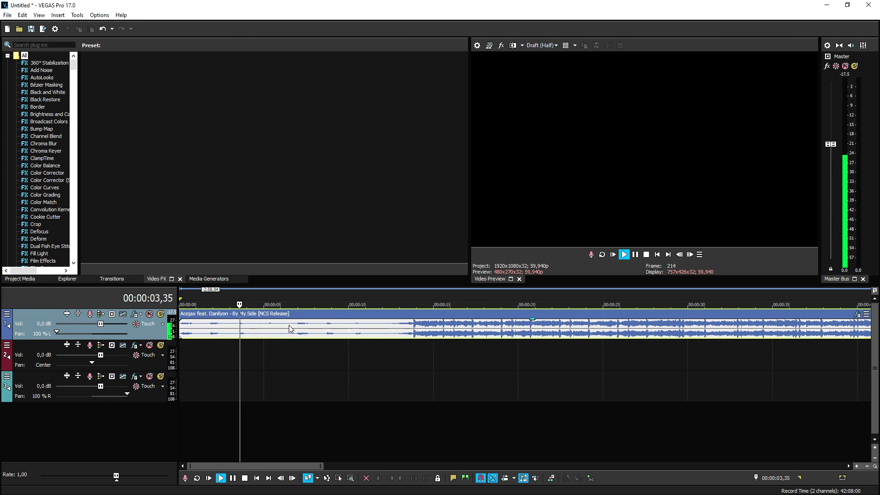
drag(288, 325, 272, 360)
click(411, 298)
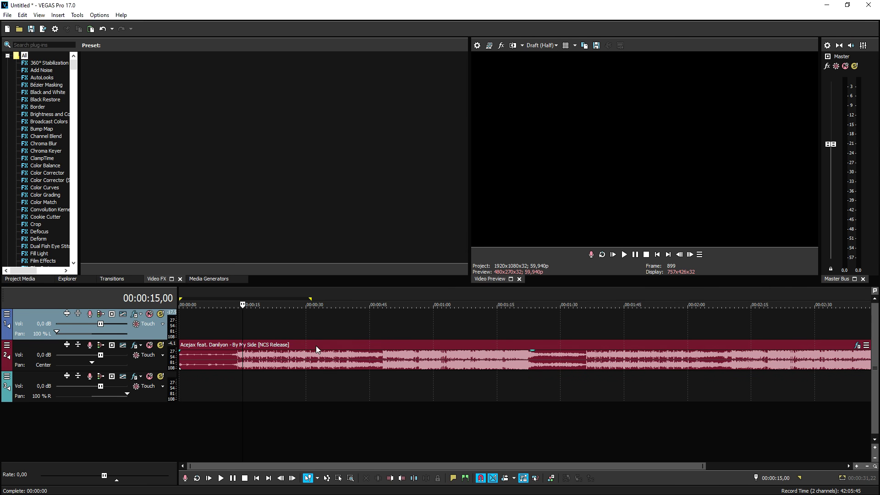
drag(322, 344, 326, 323)
click(327, 325)
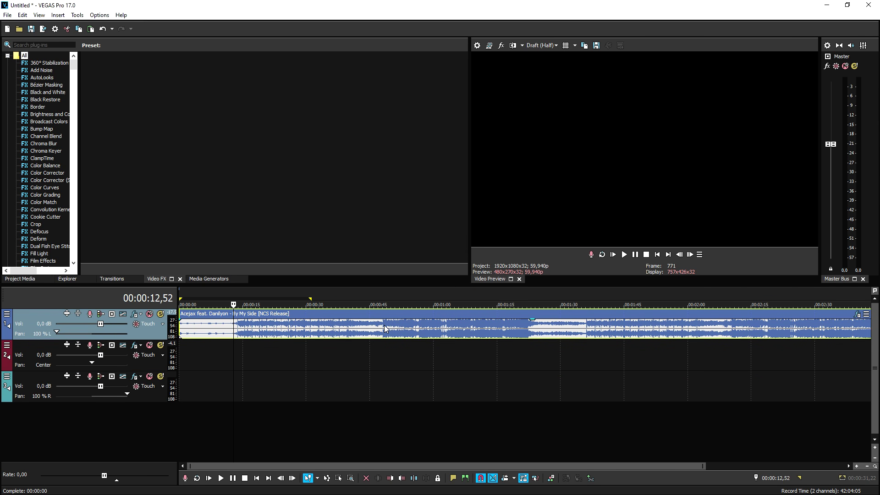
click(656, 256)
Split the song at 00:00:06,47 and move the second piece onto the center track
scroll(353, 331, up, 4)
key(space)
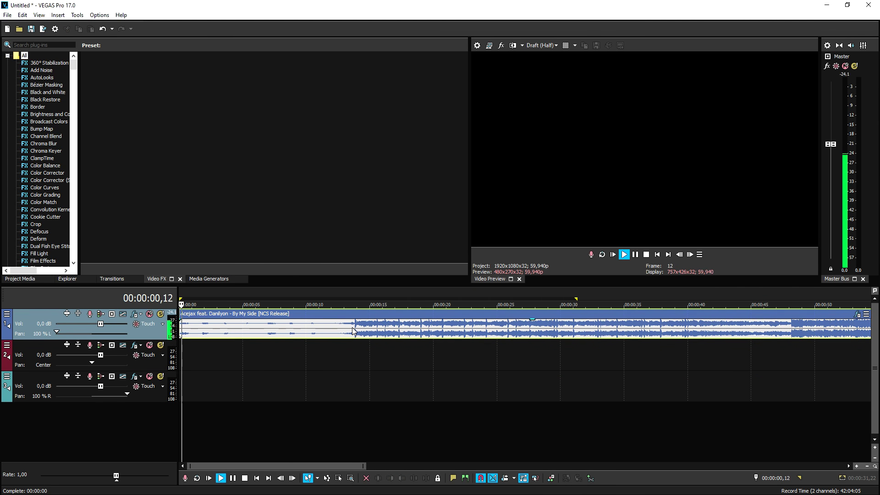
scroll(403, 327, up, 3)
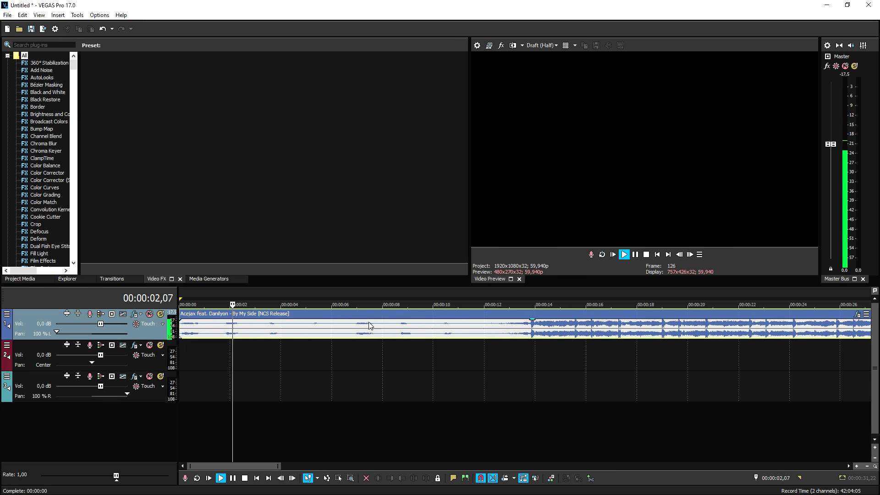
click(411, 330)
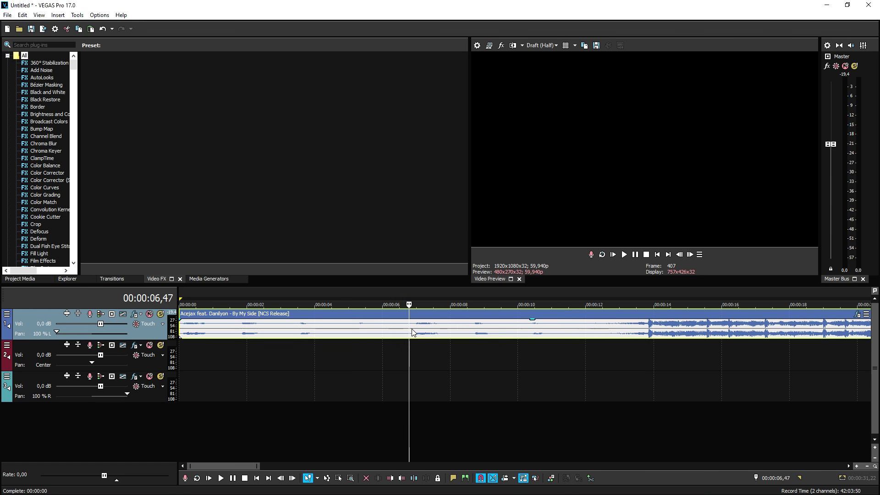
key(s)
drag(412, 331, 436, 348)
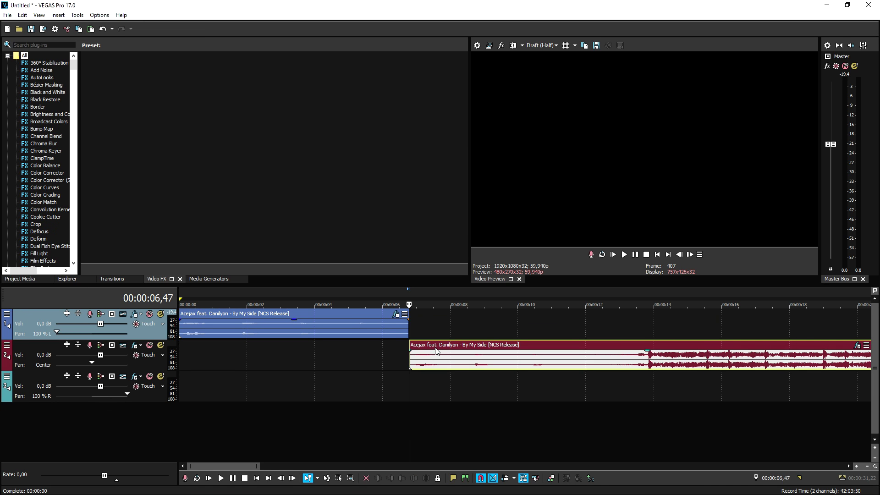
Split again at 00:00:13,46 and move the later piece onto the right-panned track 3
click(646, 362)
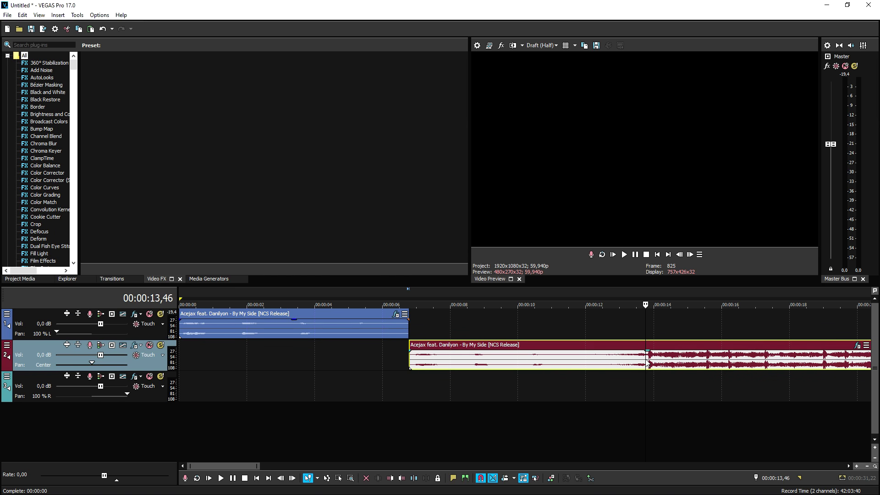
scroll(596, 363, up, 5)
scroll(539, 364, down, 5)
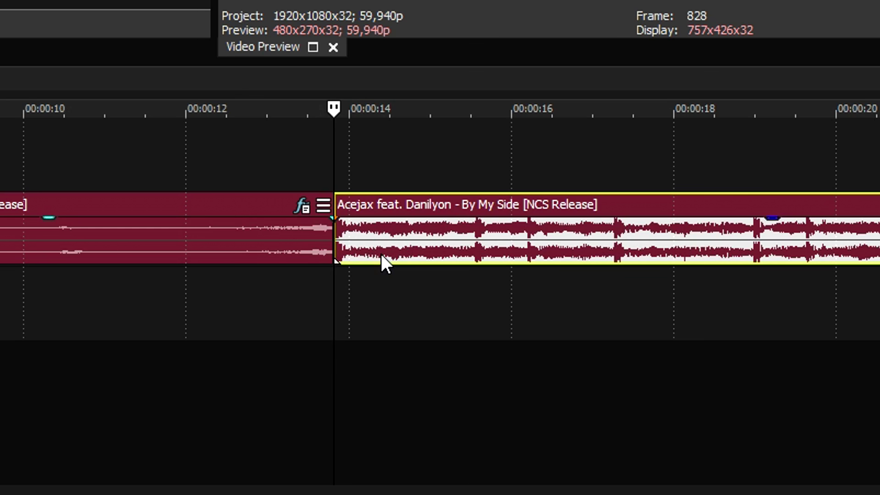
drag(389, 251, 389, 304)
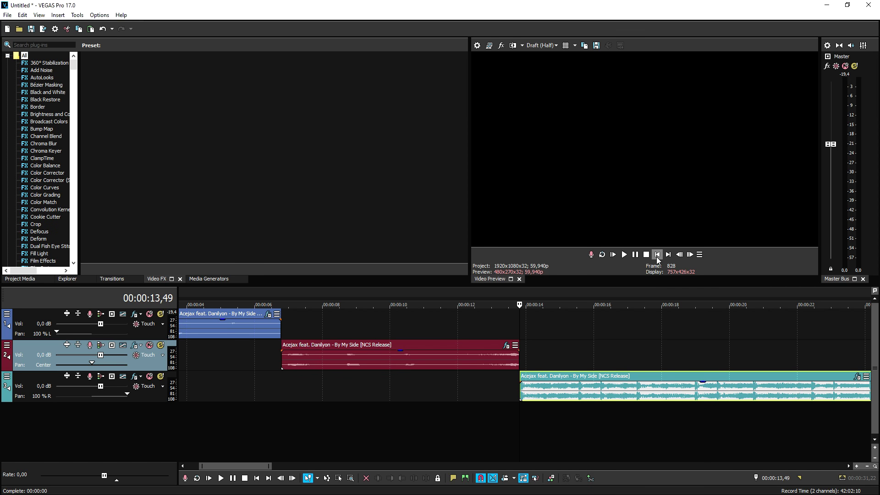
Give the left piece a 0,46 fade-out and extend the center piece beneath it with a 0,46 fade-in
scroll(572, 321, up, 5)
click(503, 321)
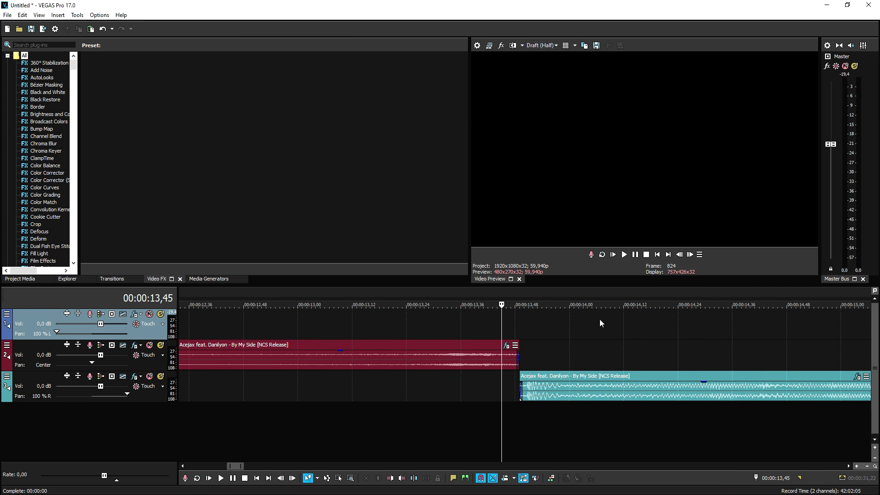
scroll(591, 320, down, 5)
scroll(276, 294, up, 2)
drag(341, 321, 325, 325)
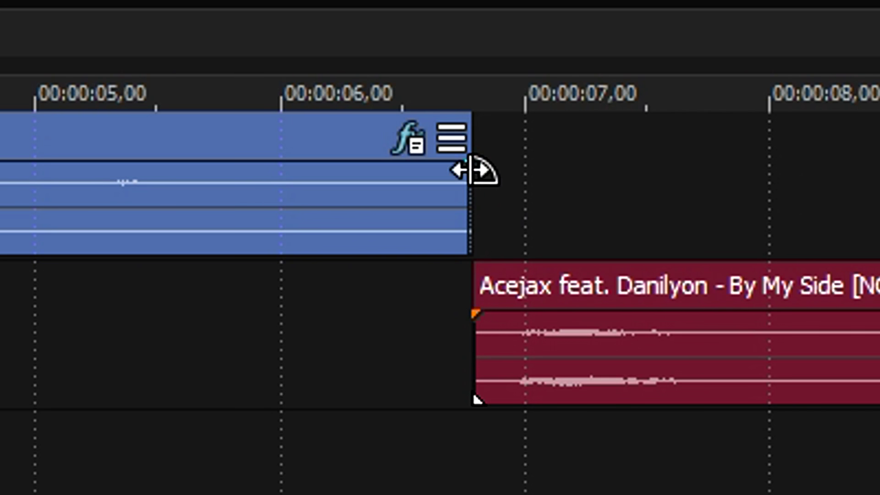
drag(384, 188, 284, 192)
drag(474, 354, 285, 392)
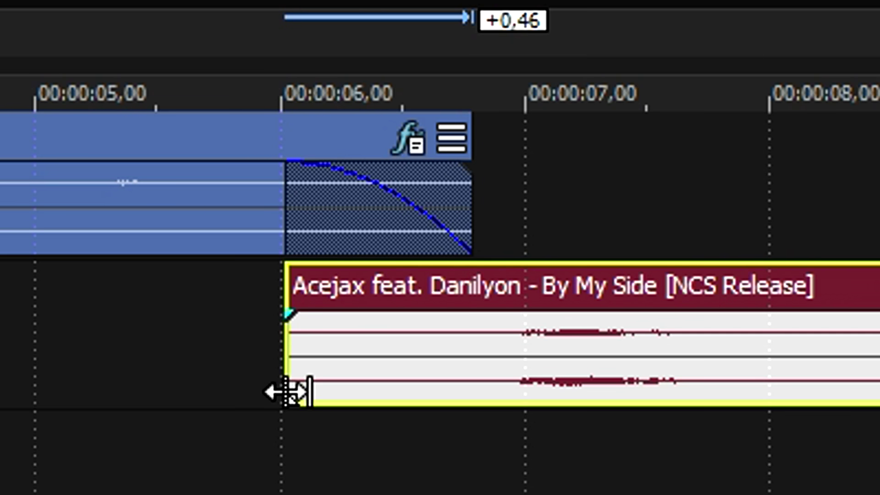
drag(274, 320, 457, 359)
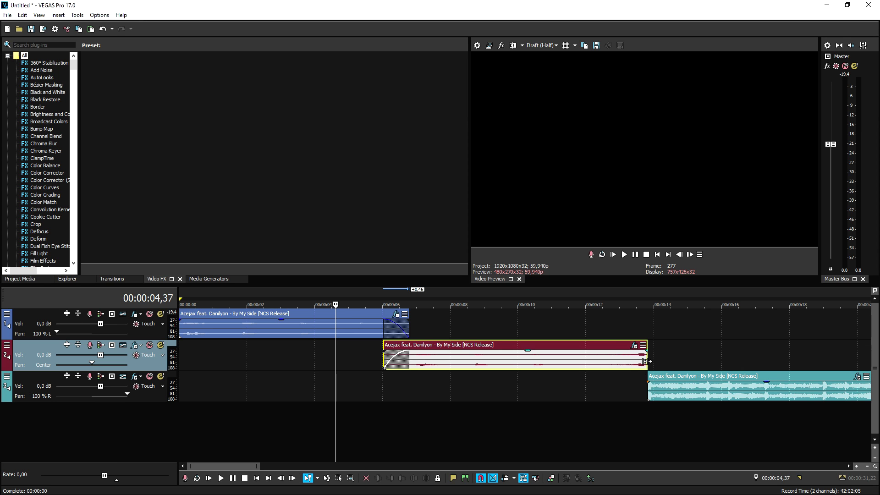
Stretch the center piece's end over the right piece so the second cut overlaps
click(645, 361)
scroll(646, 361, up, 5)
drag(516, 355, 567, 380)
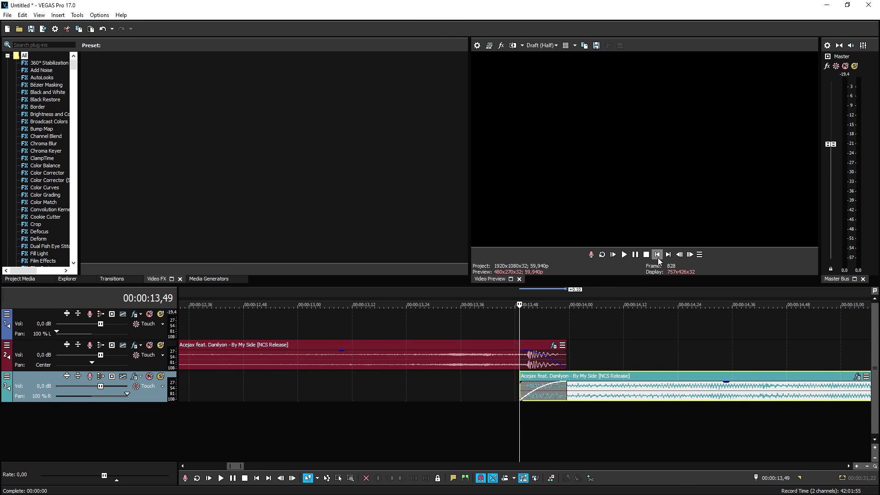
click(657, 254)
Play the timeline, stop, then replay from about 7 seconds to hear the left-to-center crossfade
scroll(386, 314, down, 6)
key(space)
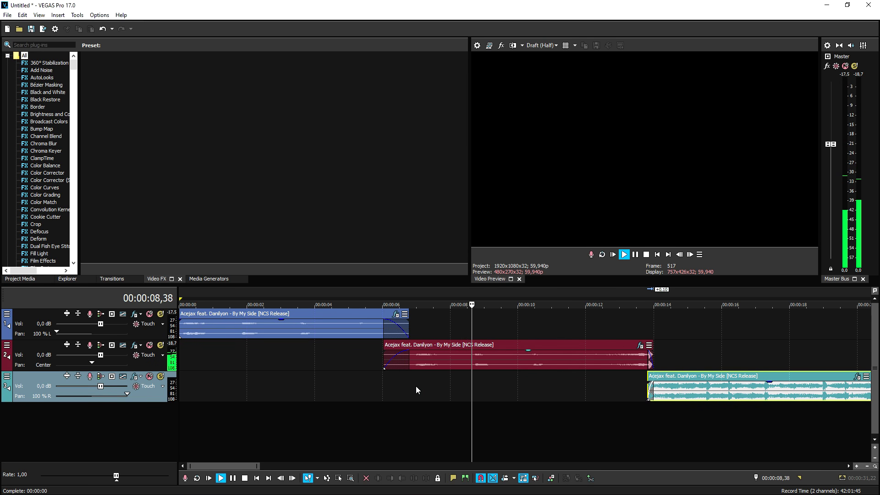
scroll(416, 385, down, 2)
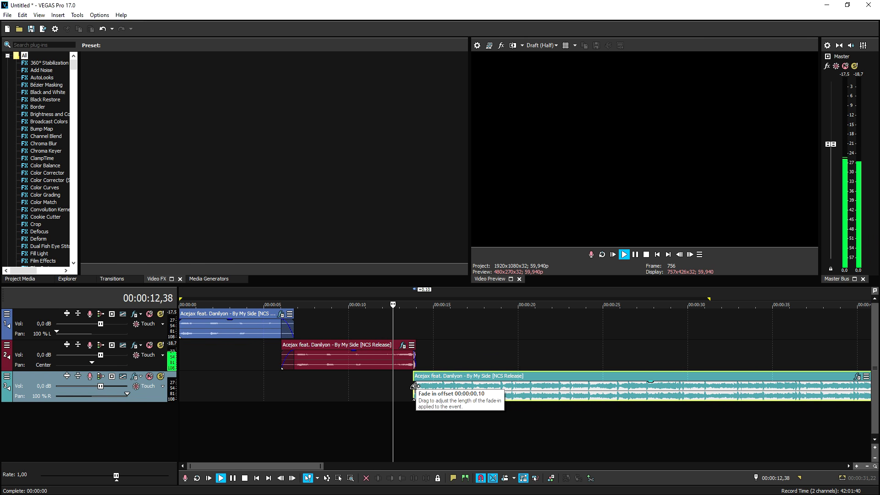
scroll(547, 420, up, 2)
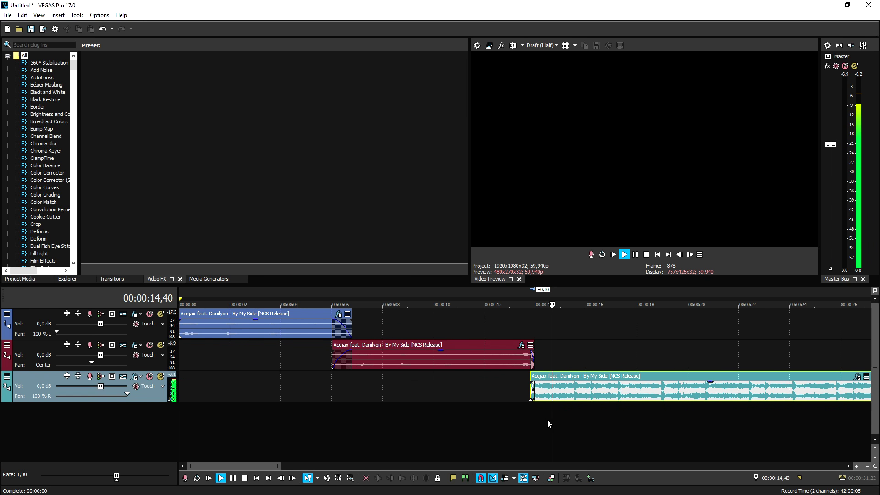
key(space)
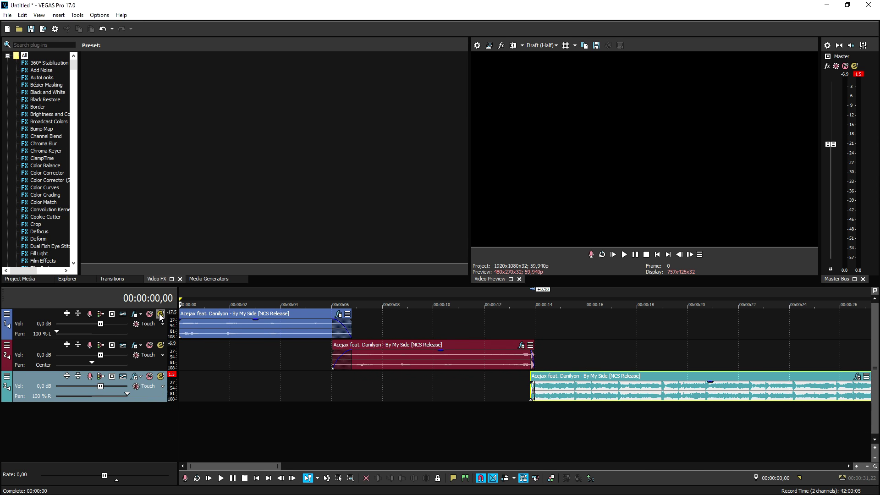
key(space)
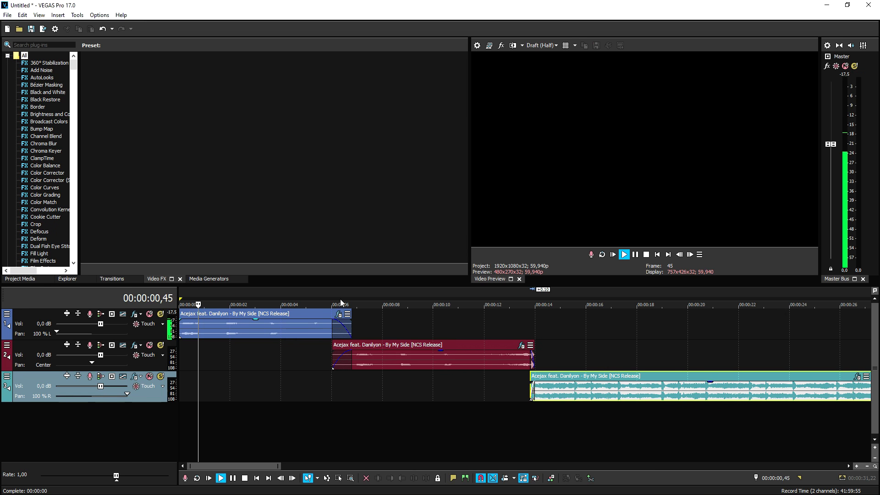
click(359, 294)
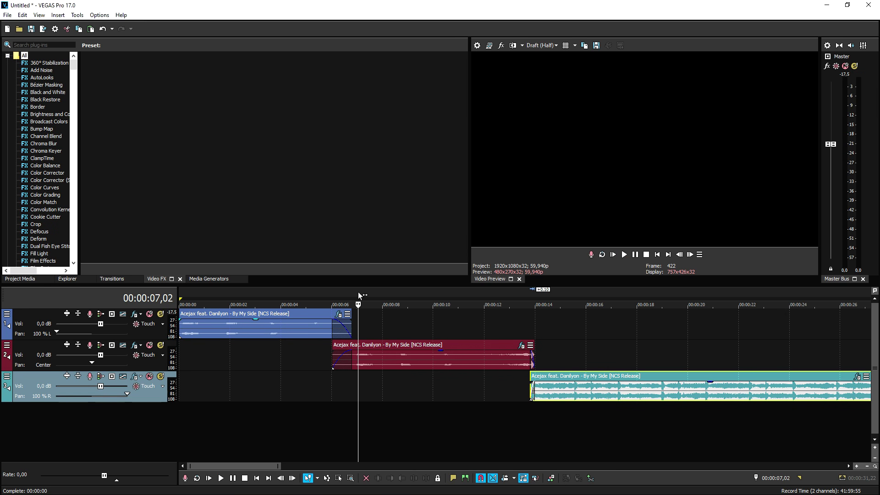
key(space)
key(space)
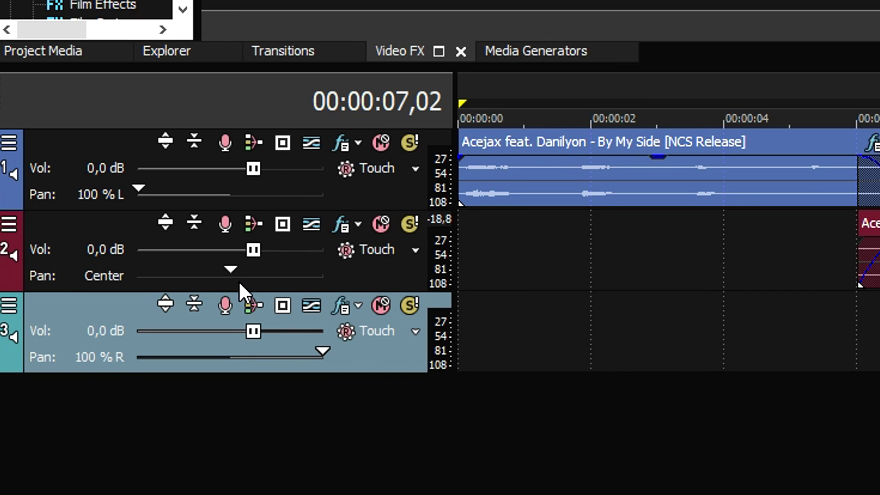
Pan track 2 to 100% R and set track 3's pan back to Center
drag(229, 269, 434, 272)
drag(324, 353, 245, 364)
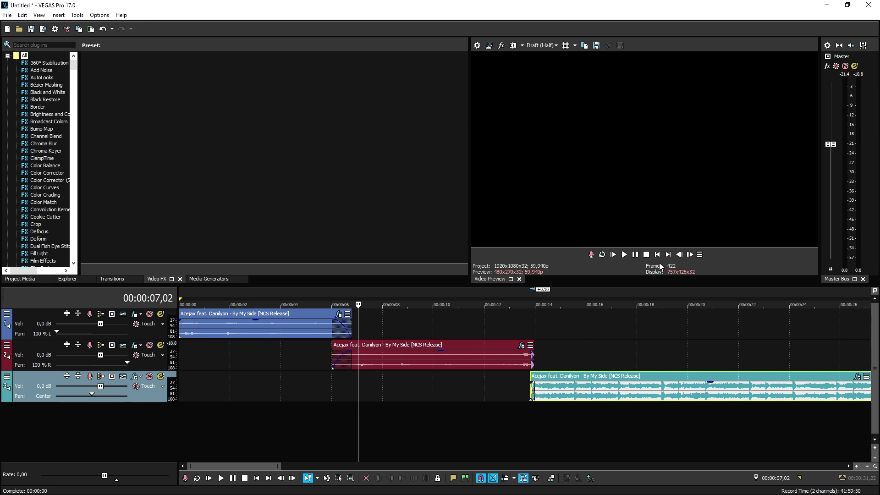
click(659, 255)
Play the arrangement from the start to check the new panning, then stop
scroll(461, 313, down, 2)
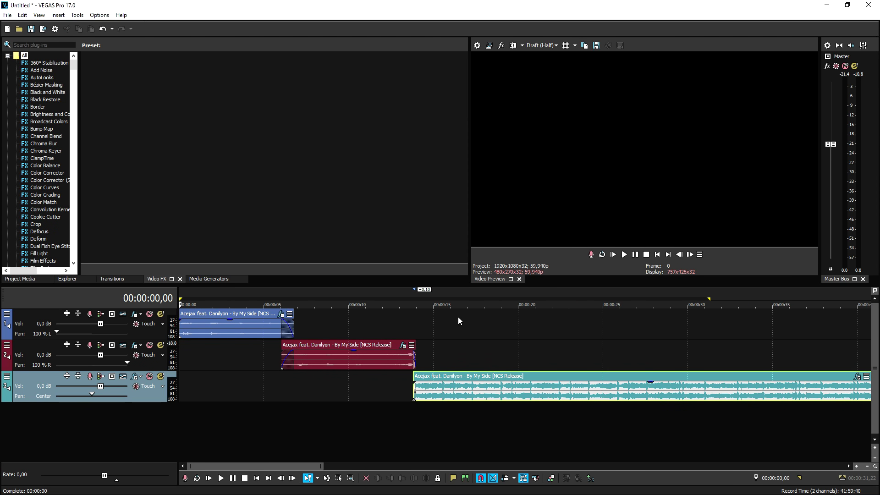
key(space)
scroll(458, 317, up, 3)
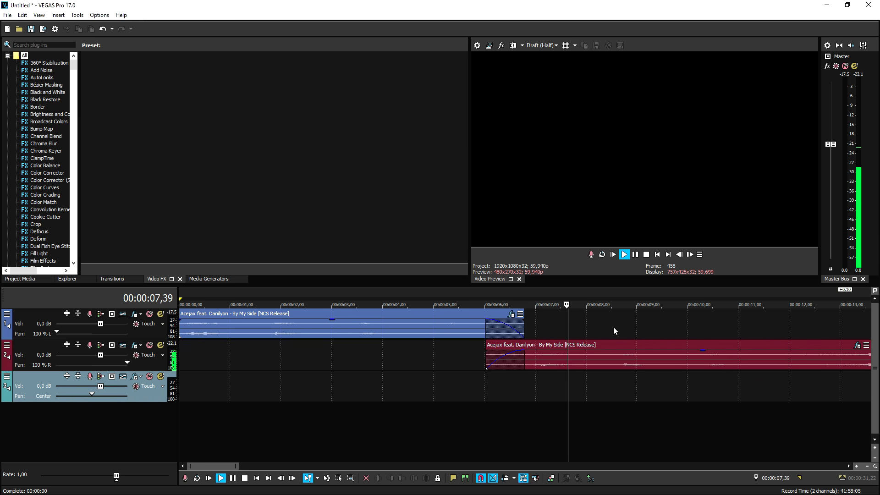
scroll(613, 326, down, 2)
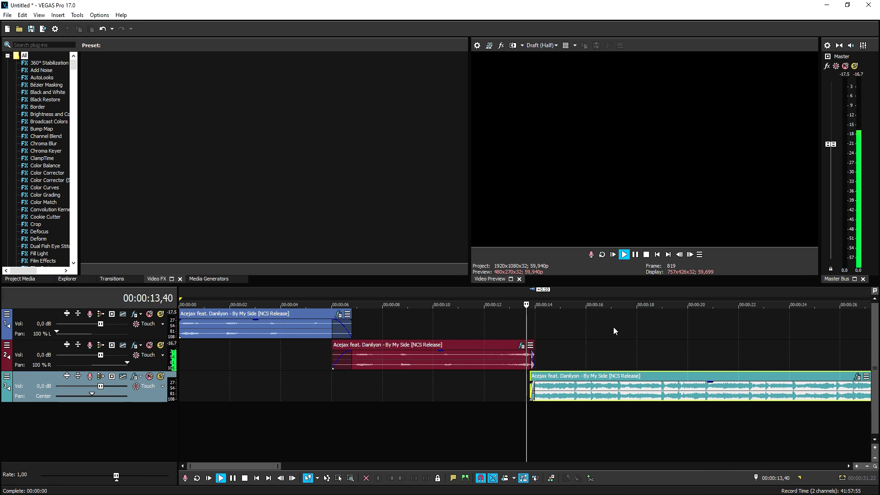
key(space)
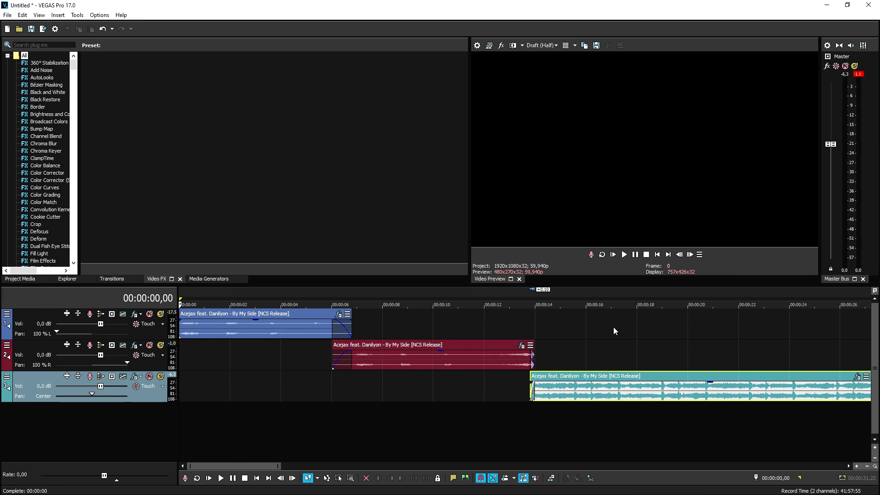
scroll(498, 321, up, 4)
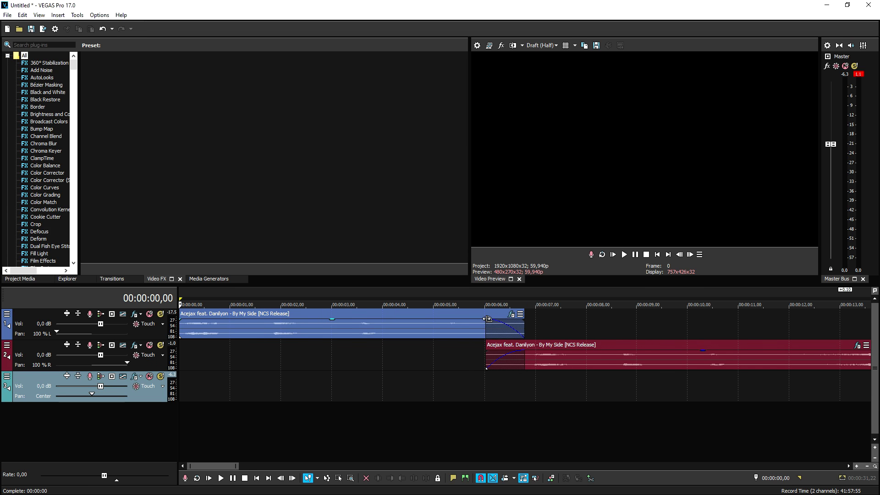
Move track 2's event earlier, lengthen track 1's fade-out to about 2.5 s, and extend track 3's event start
drag(485, 356, 517, 361)
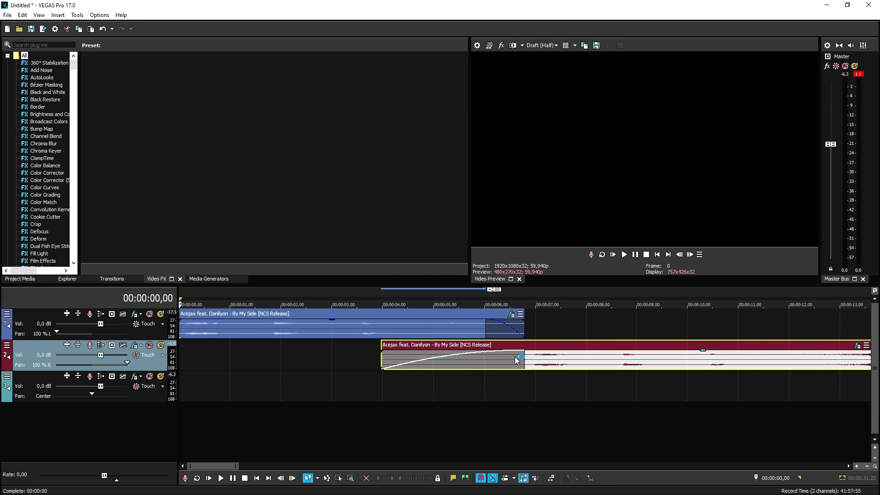
drag(486, 324, 382, 328)
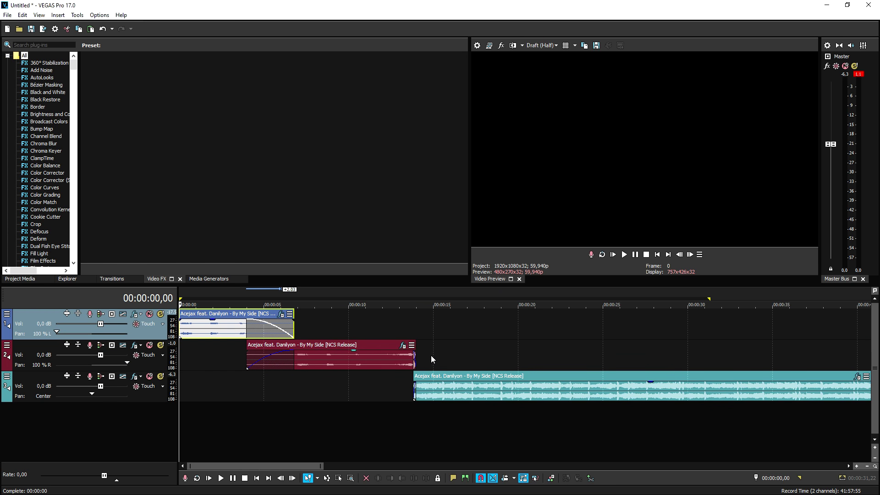
click(415, 324)
scroll(416, 323, up, 8)
drag(513, 363, 330, 363)
scroll(330, 363, down, 2)
Lengthen the second event's fade-out to about 1.33 s and play the song from the start
mouse_move(503, 390)
mouse_down()
mouse_move(363, 392)
mouse_move(519, 392)
mouse_up()
drag(426, 357, 365, 358)
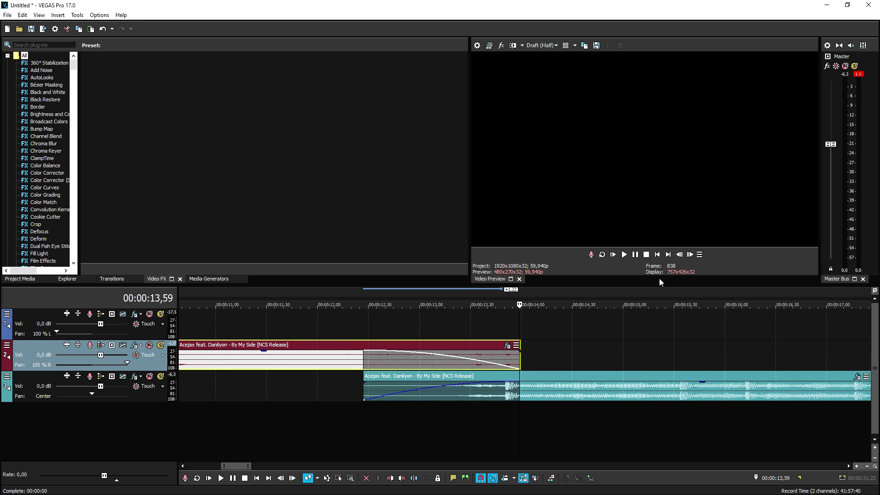
click(656, 255)
scroll(475, 338, down, 3)
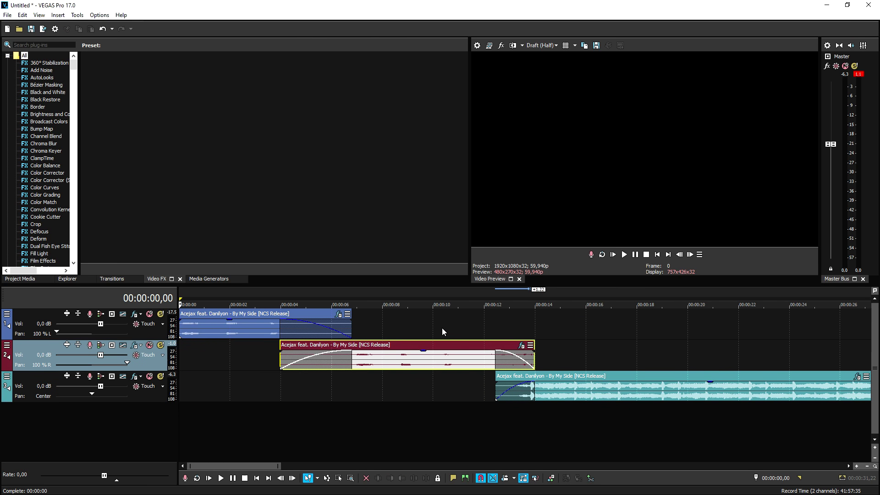
key(space)
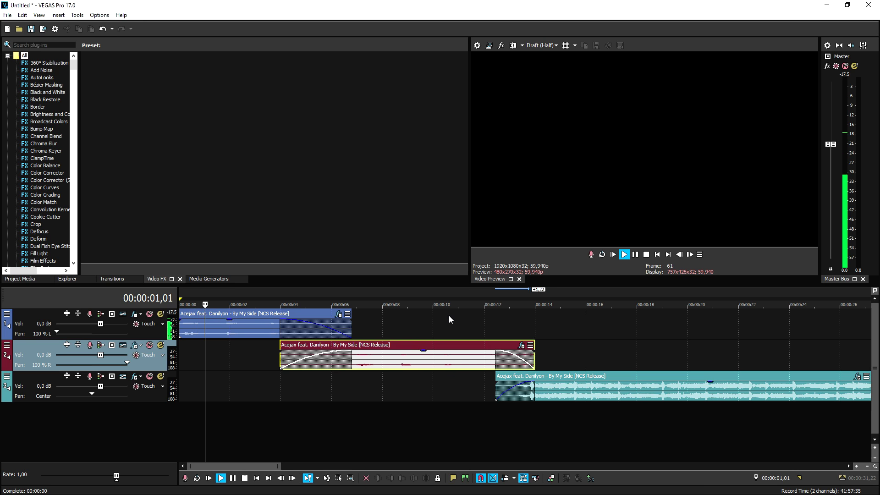
scroll(449, 319, up, 2)
scroll(453, 316, up, 2)
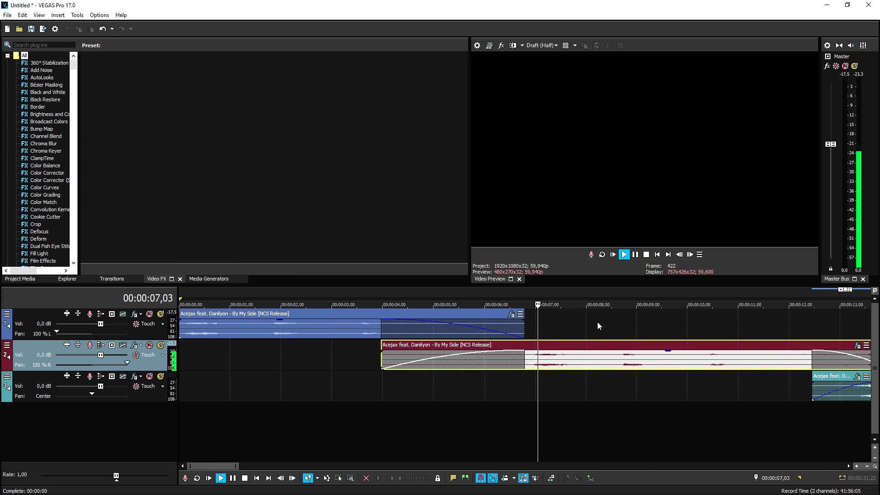
scroll(597, 322, down, 1)
scroll(597, 322, down, 1)
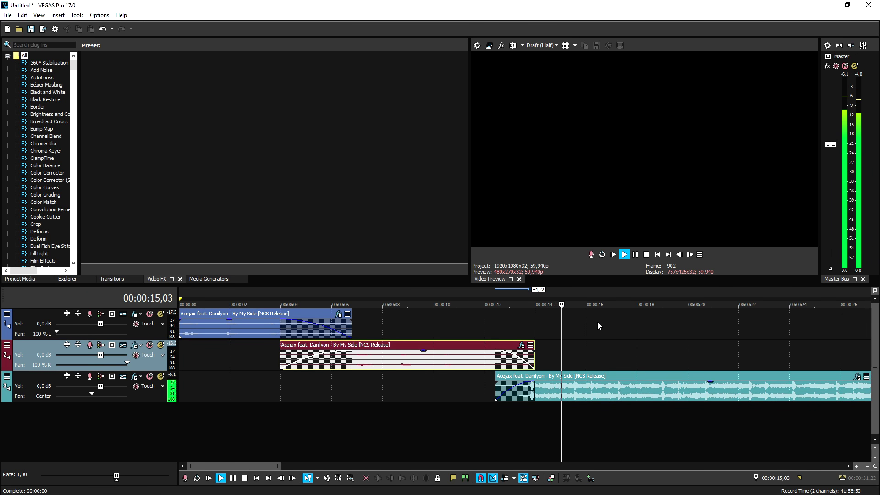
scroll(598, 322, down, 1)
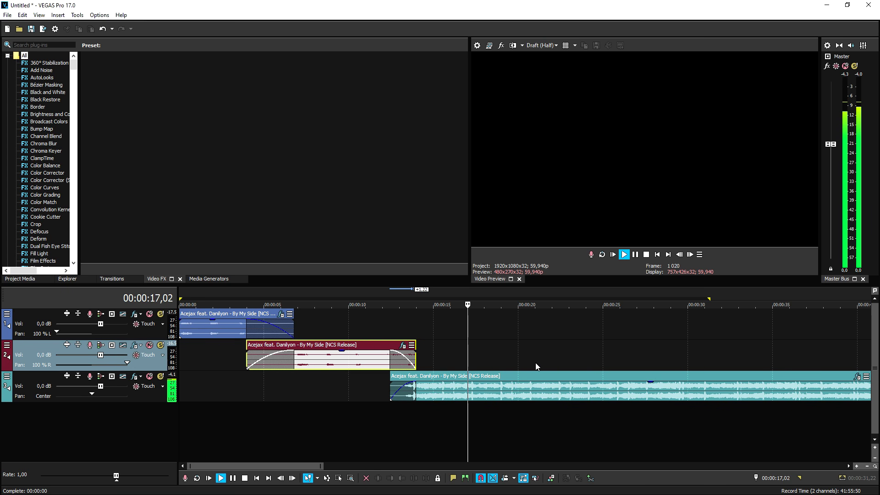
key(space)
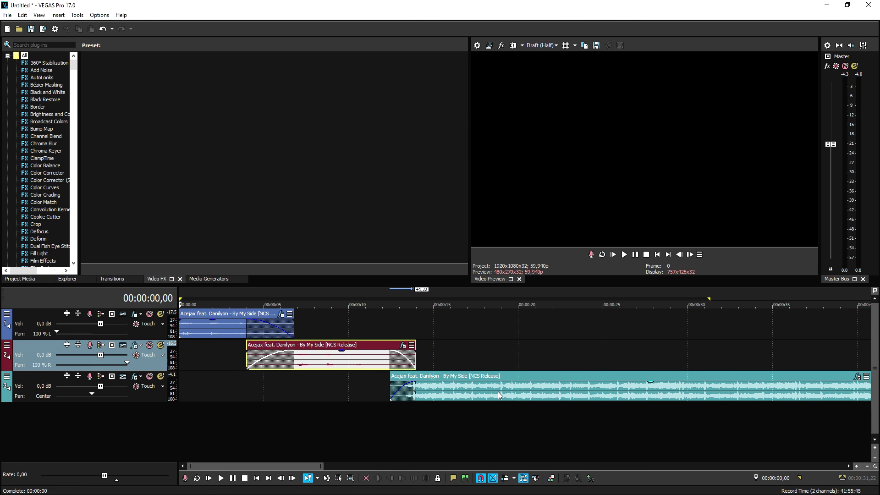
Split the third-track event at 00:00:18,42 and crossfade its later piece onto the right-panned second track
click(496, 392)
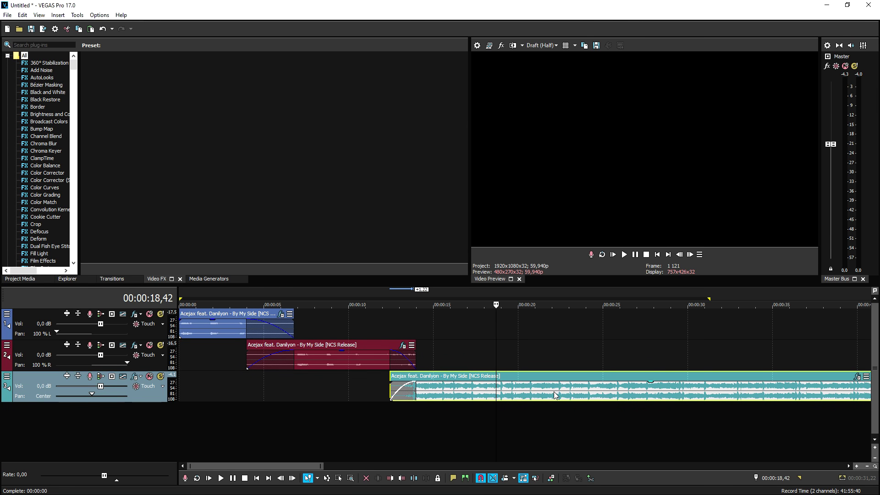
key(s)
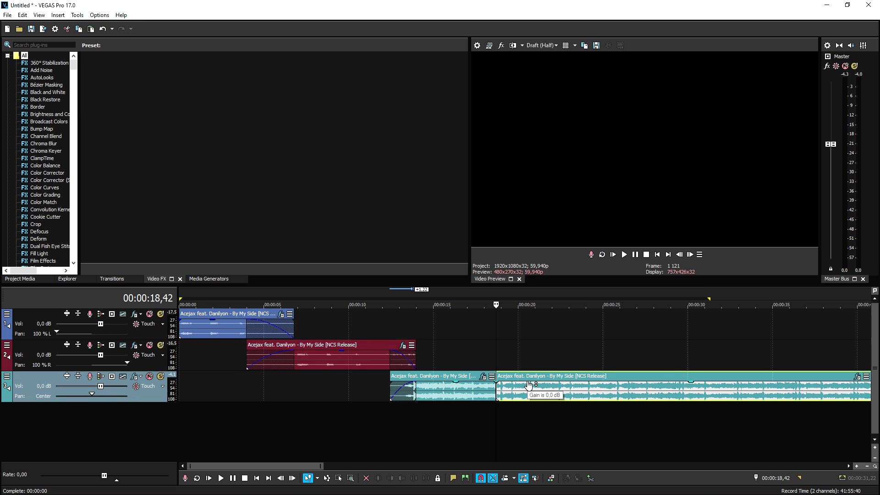
drag(529, 379, 526, 357)
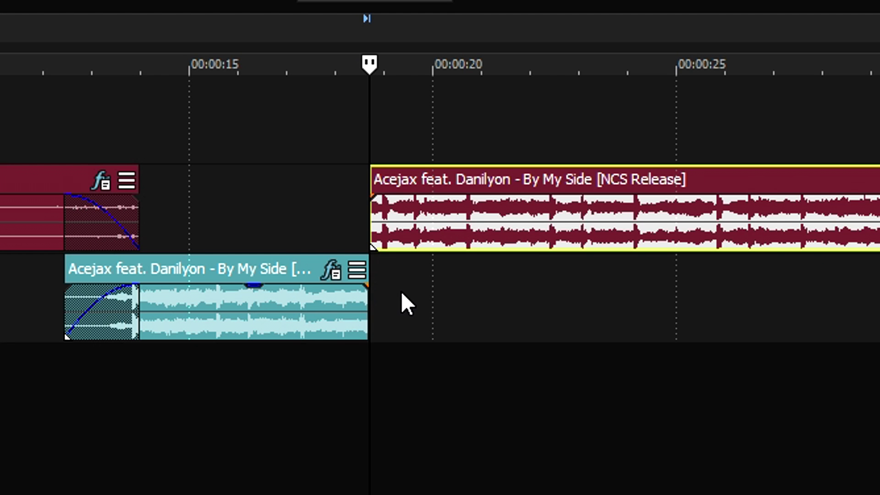
click(496, 386)
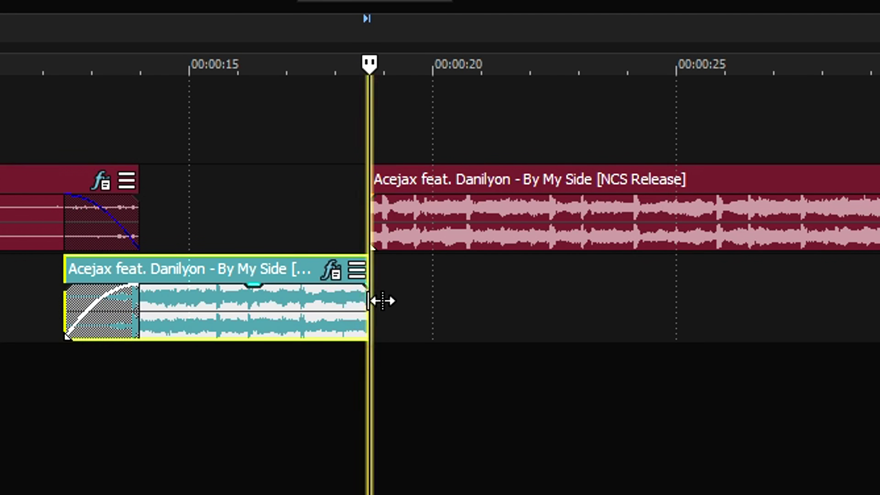
mouse_move(381, 301)
mouse_down()
mouse_move(462, 304)
mouse_move(382, 306)
mouse_up()
drag(373, 198, 463, 202)
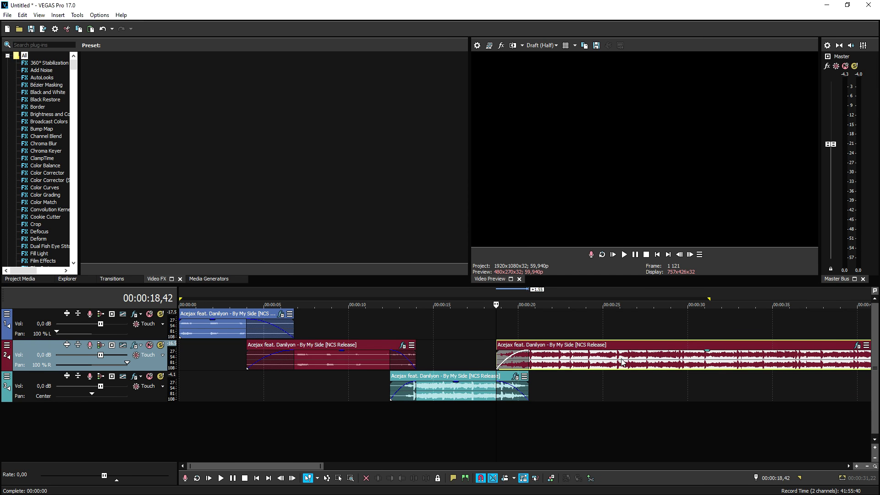
Split the red event at 00:00:26,02 and crossfade its later half onto the left-panned first track
click(620, 362)
key(s)
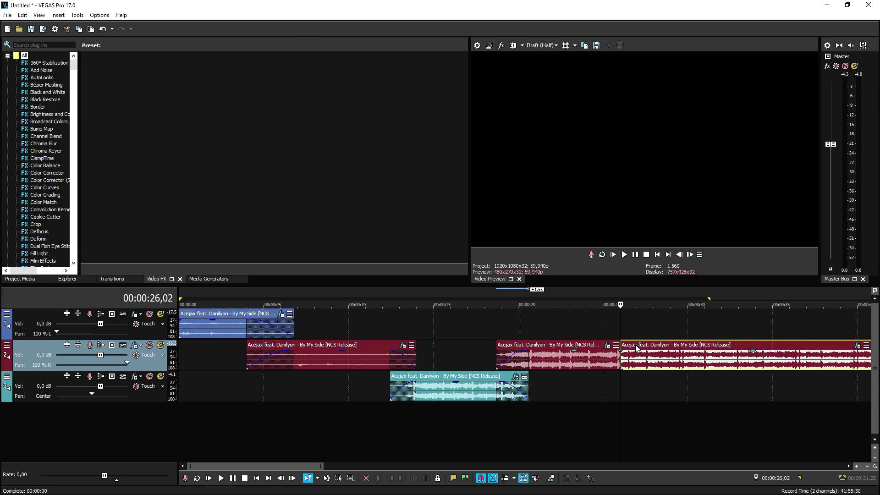
drag(629, 359, 629, 328)
mouse_move(621, 359)
mouse_down()
mouse_move(647, 355)
mouse_move(620, 350)
mouse_up()
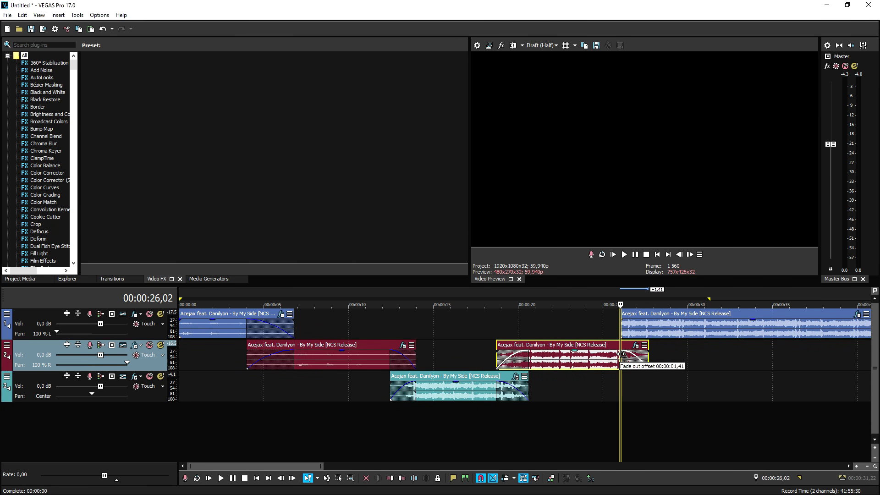
drag(617, 319, 647, 319)
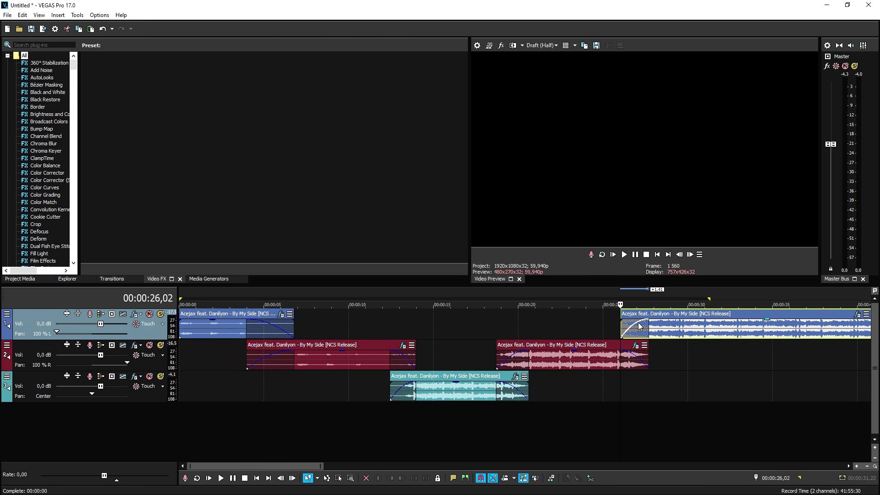
scroll(583, 325, down, 1)
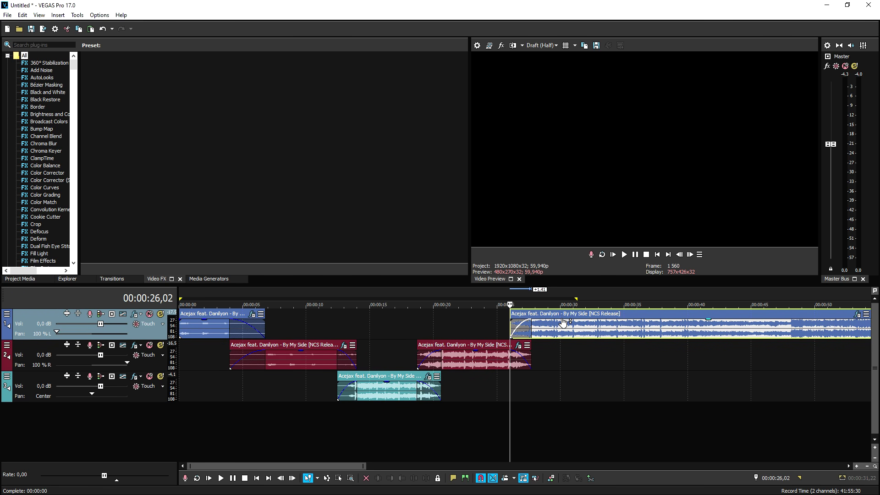